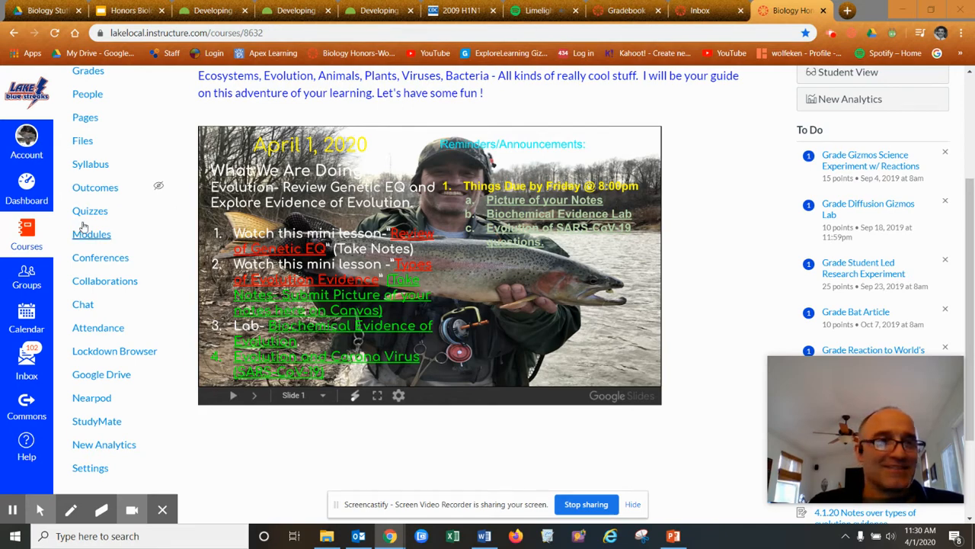
Switch to ExamView and open Bone and Muscle Quiz.wolfe 2011 from the Tests and Reviews folder
click(335, 536)
click(387, 536)
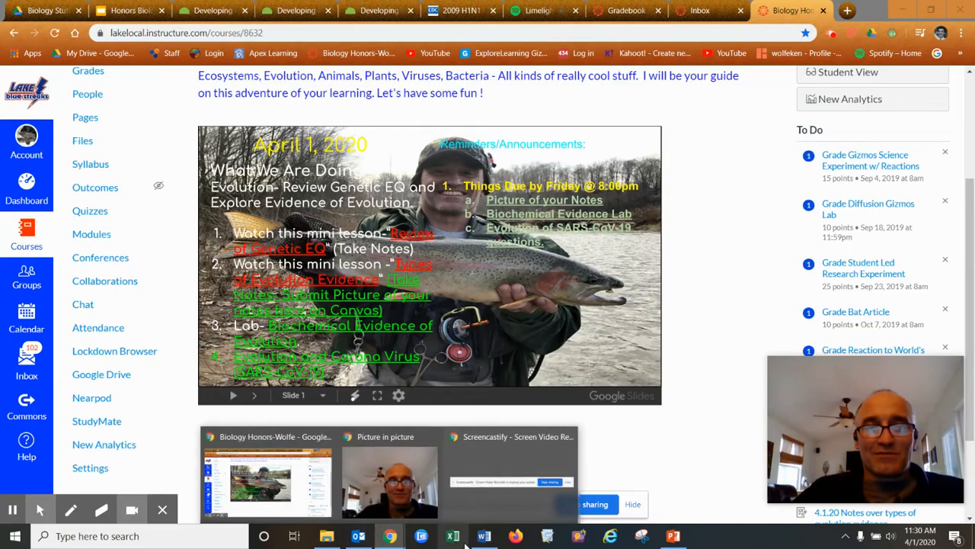
click(579, 537)
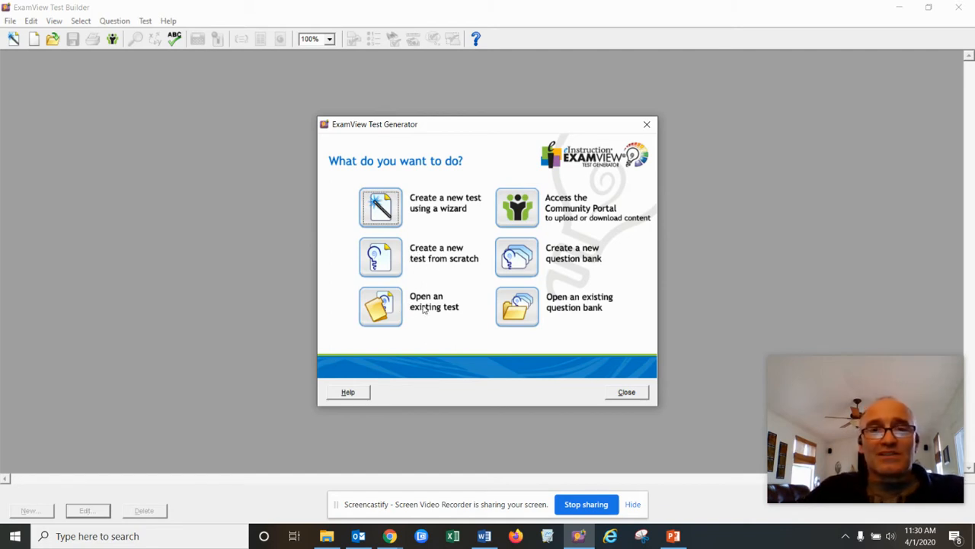
click(393, 313)
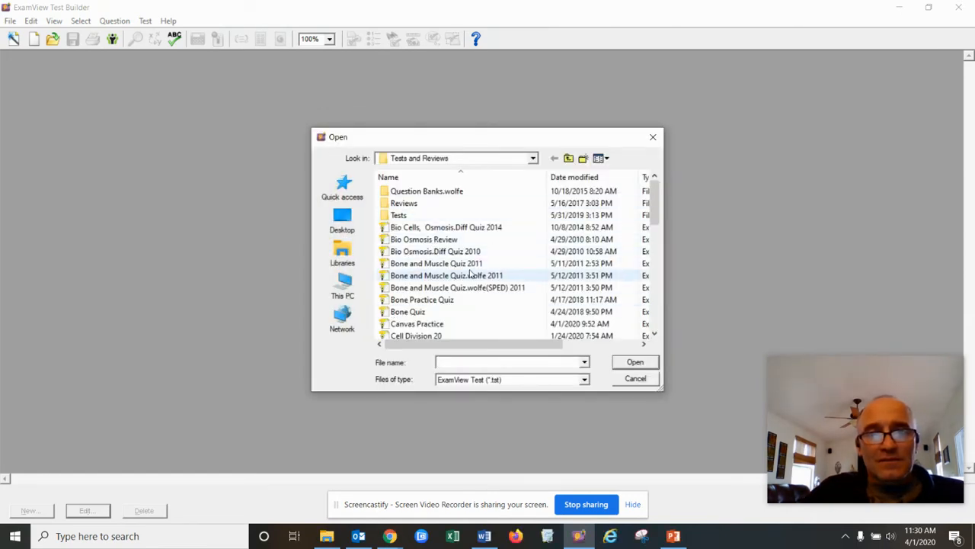
scroll(507, 328, down, 1)
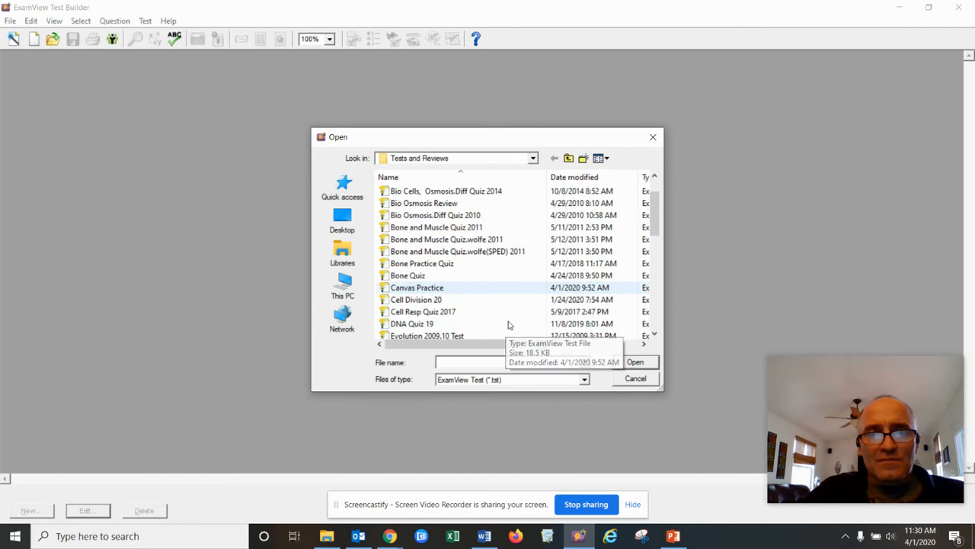
click(455, 247)
click(642, 361)
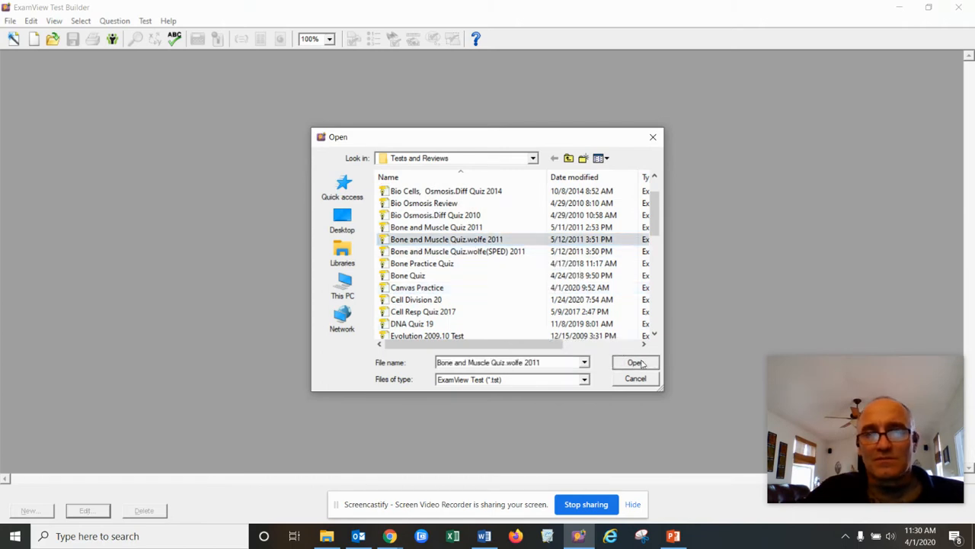
scroll(475, 282, down, 3)
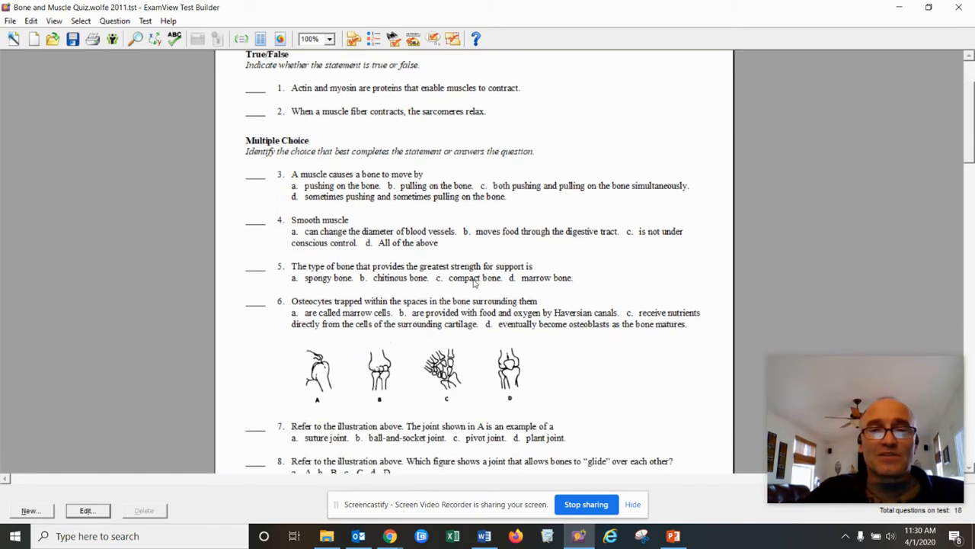
Scroll through the bone and muscle quiz to review its questions
scroll(477, 282, down, 10)
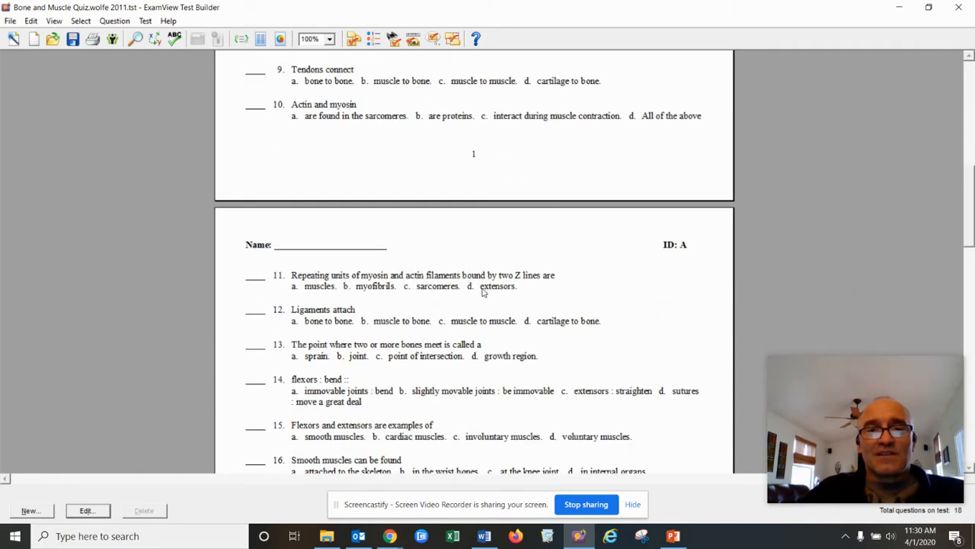
scroll(497, 286, down, 6)
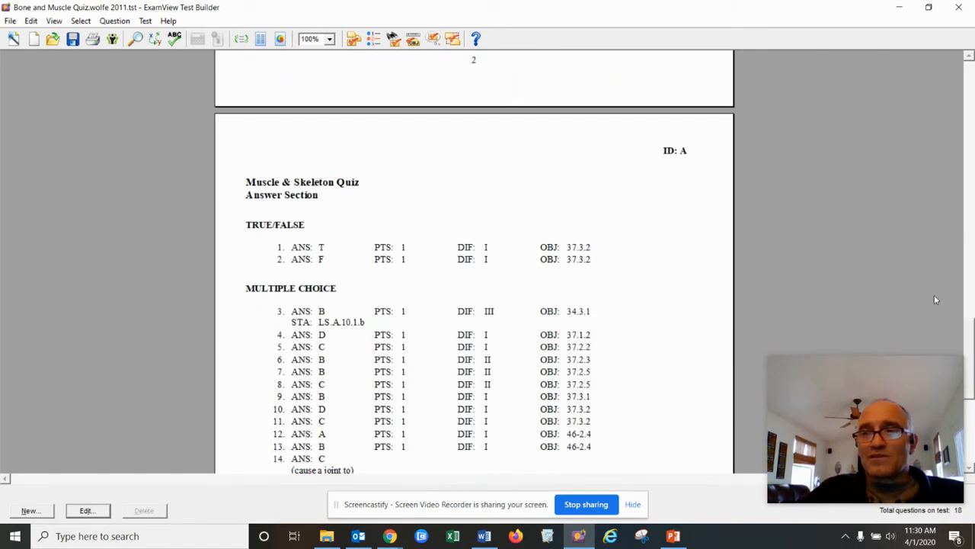
drag(967, 342, 882, 22)
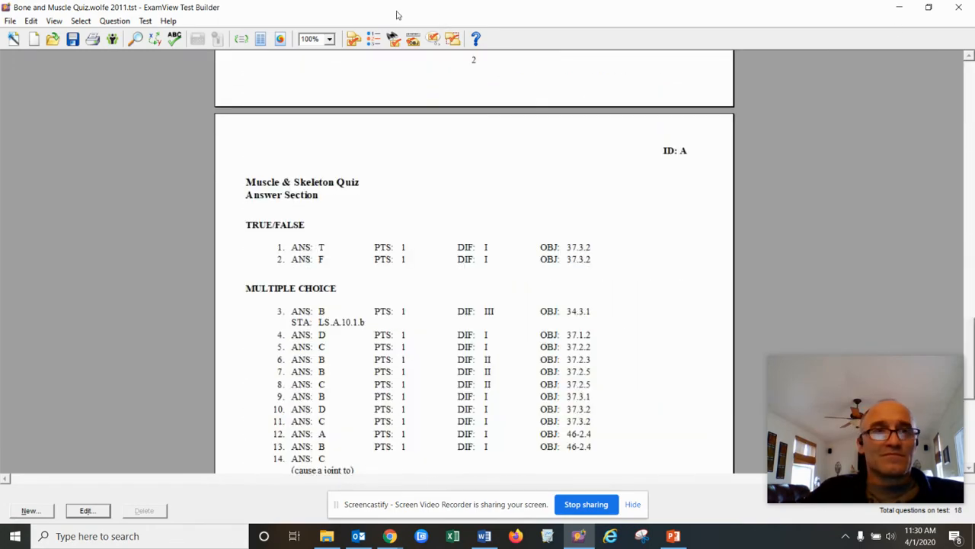
scroll(308, 150, up, 15)
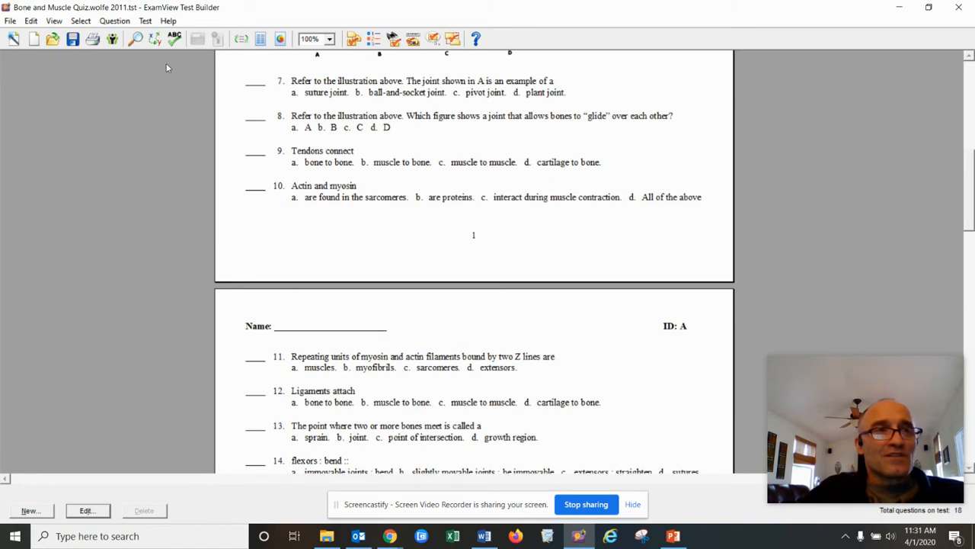
Choose File > Export > Blackboard 7.1-9.0 to export the test
click(14, 28)
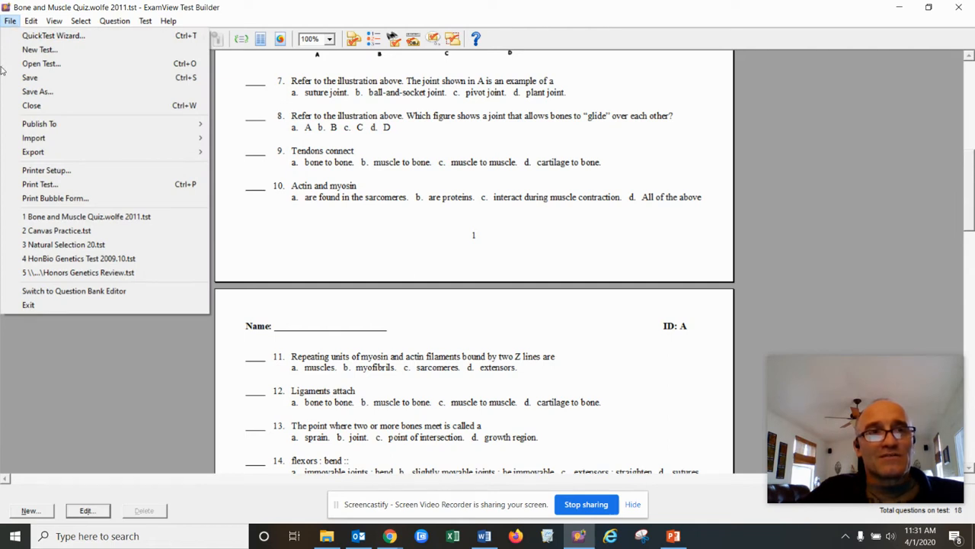
mouse_move(50, 153)
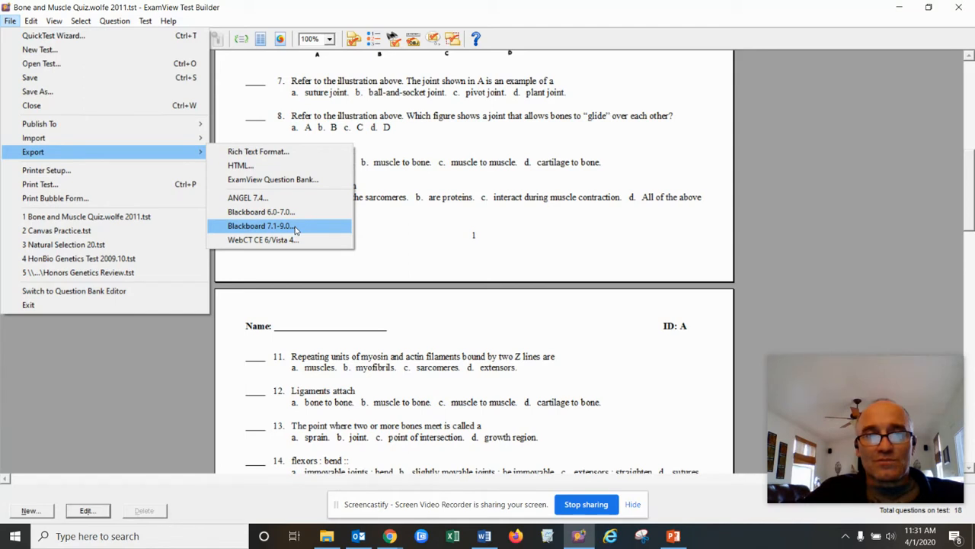
click(804, 141)
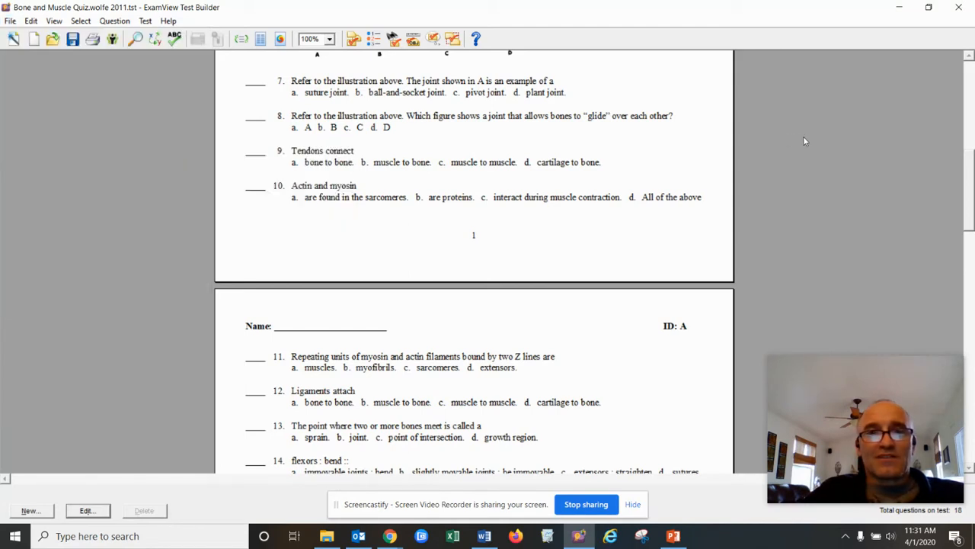
click(10, 21)
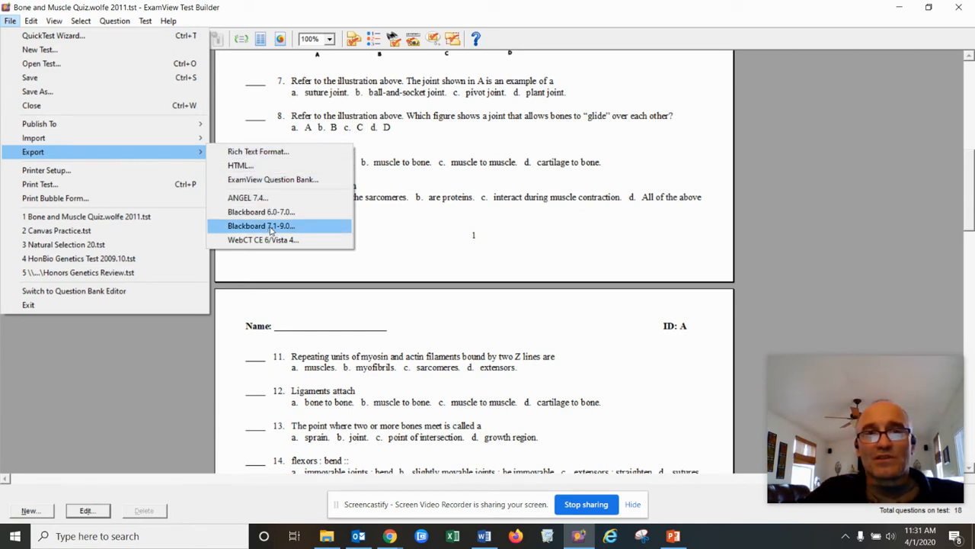
click(270, 228)
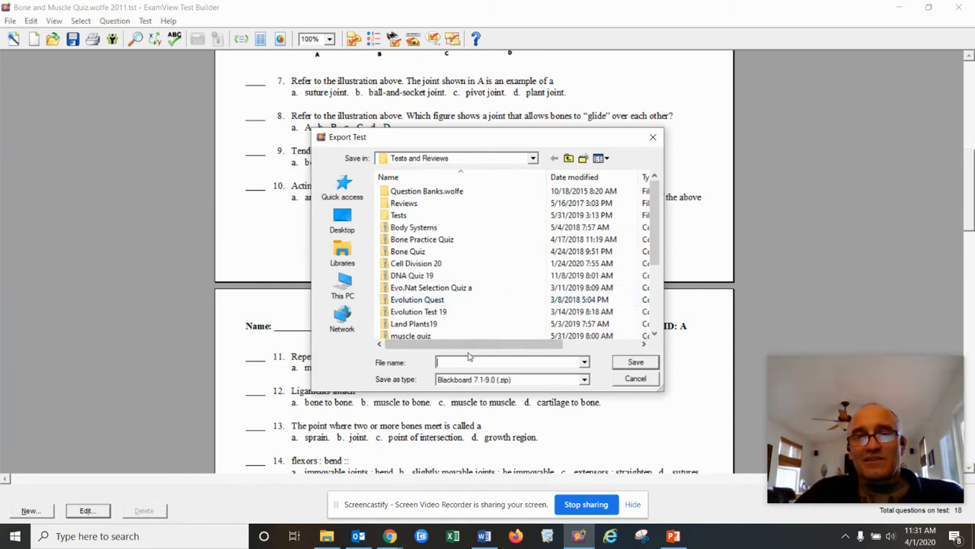
Save the Blackboard export as 'Bone and Muscles 4.1.20' in the Tests and Reviews folder
click(533, 159)
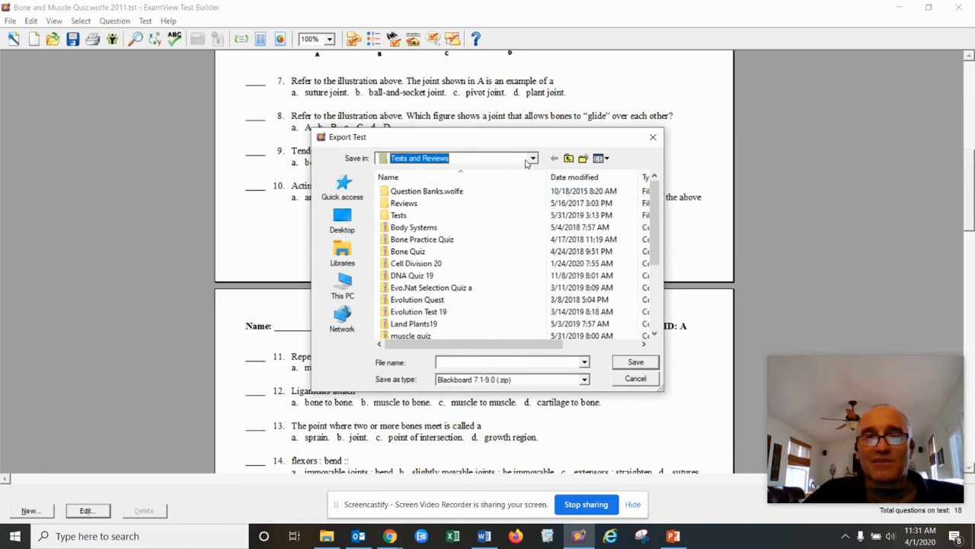
click(449, 362)
text(Bone )
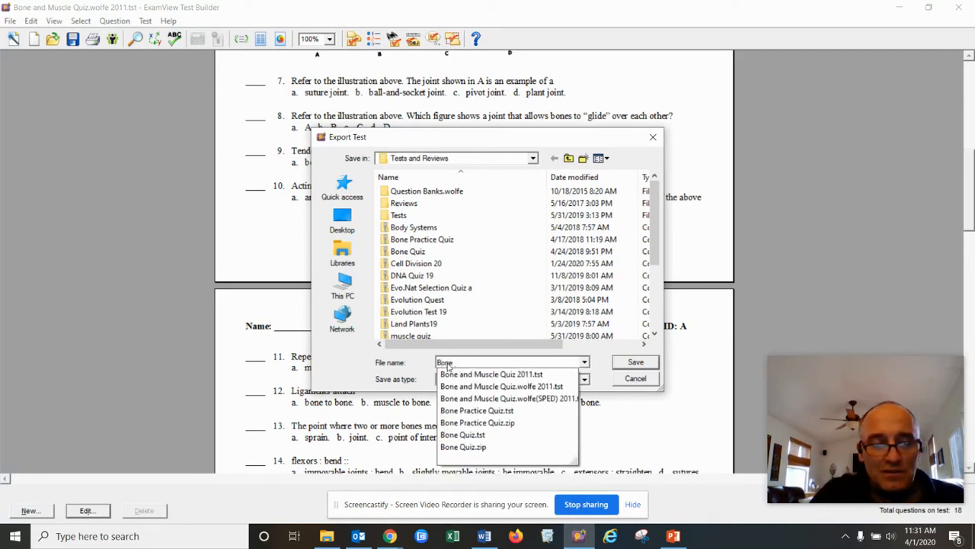
text(and Muscles)
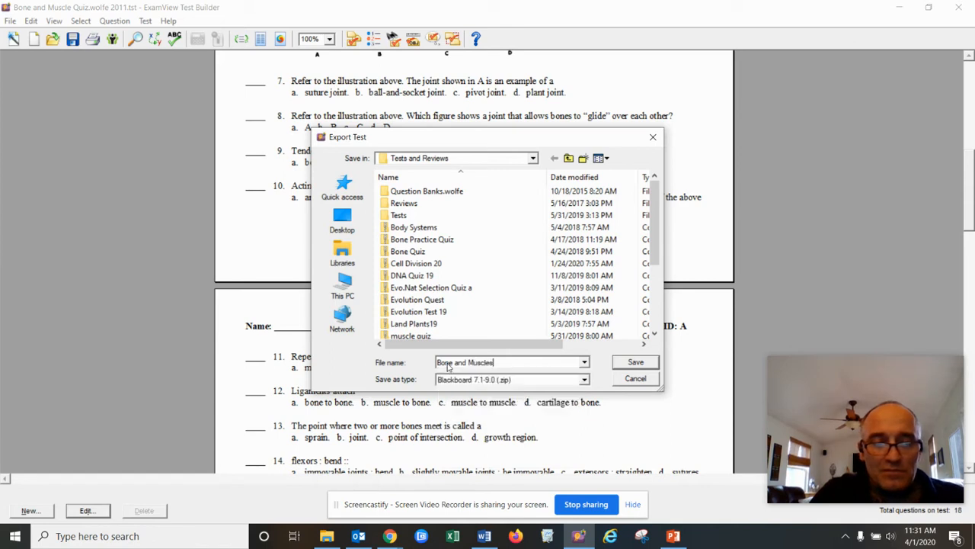
text( 4.1.20)
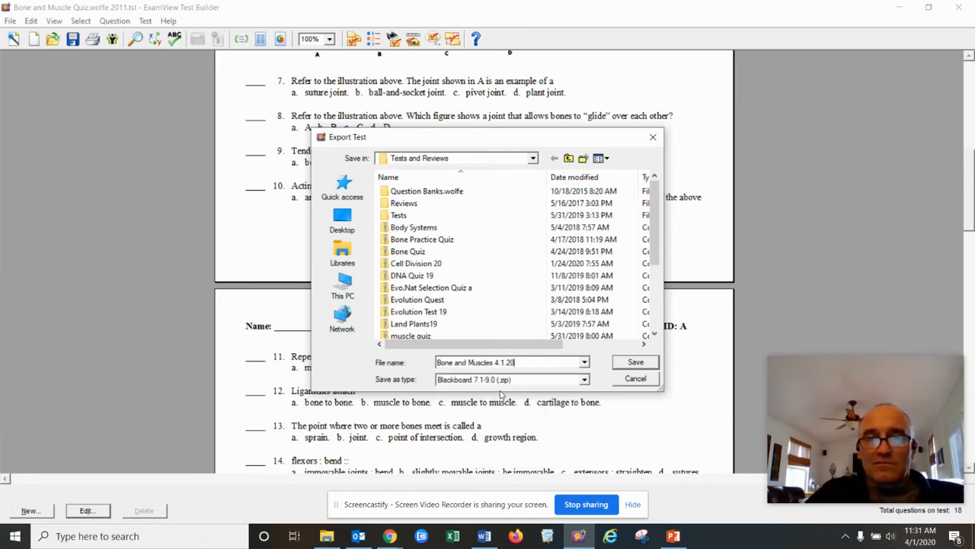
click(636, 362)
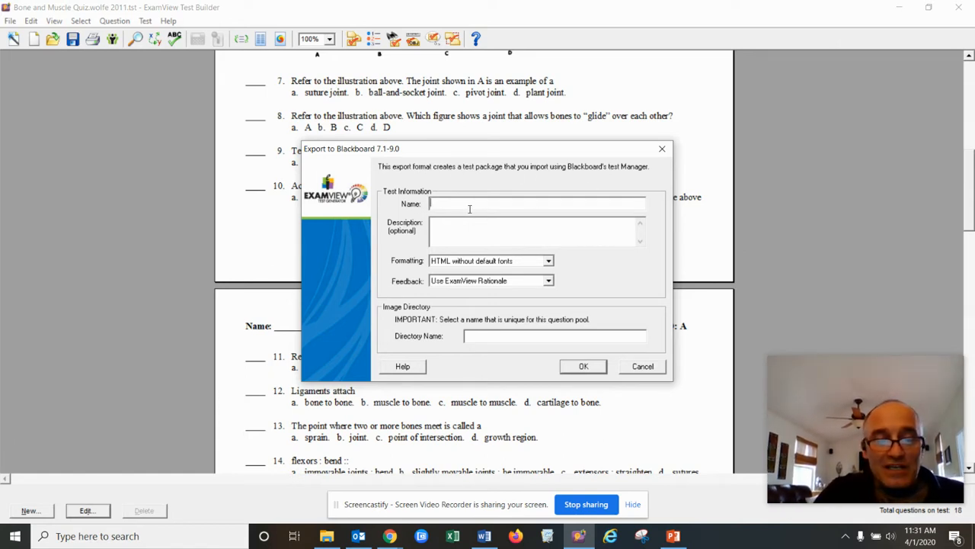
Name the Blackboard test 'Bones Muscles 4.1.20' with image directory 'd' and confirm the export
text(Bones.Muscles 4.1.20)
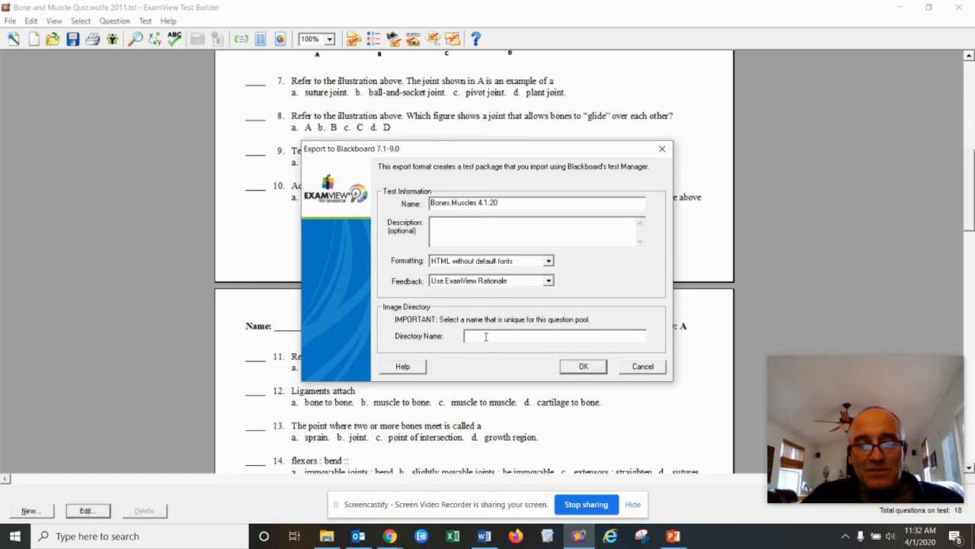
text(d)
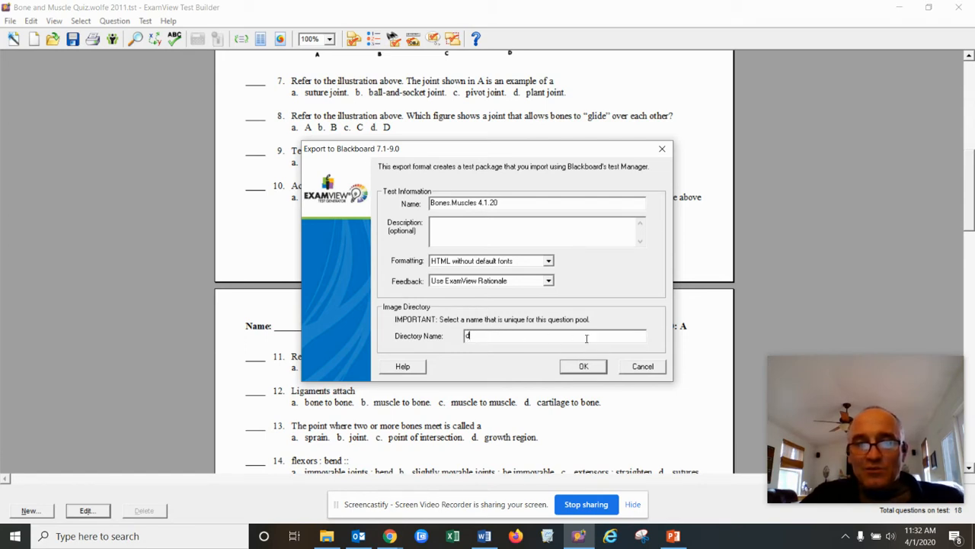
click(583, 366)
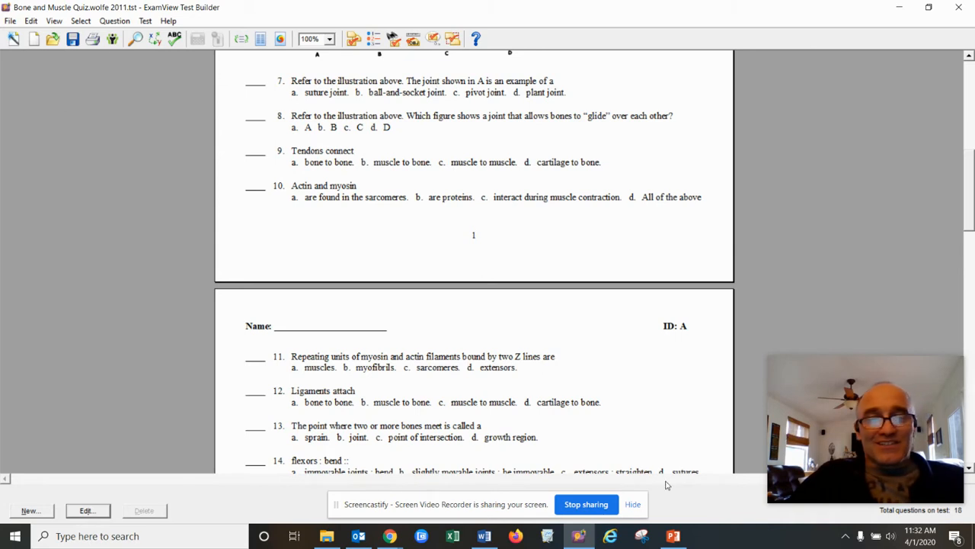
Refresh the Tests and Reviews folder so the 28 KB Bone and Muscles 4.1.20 zip appears
click(328, 536)
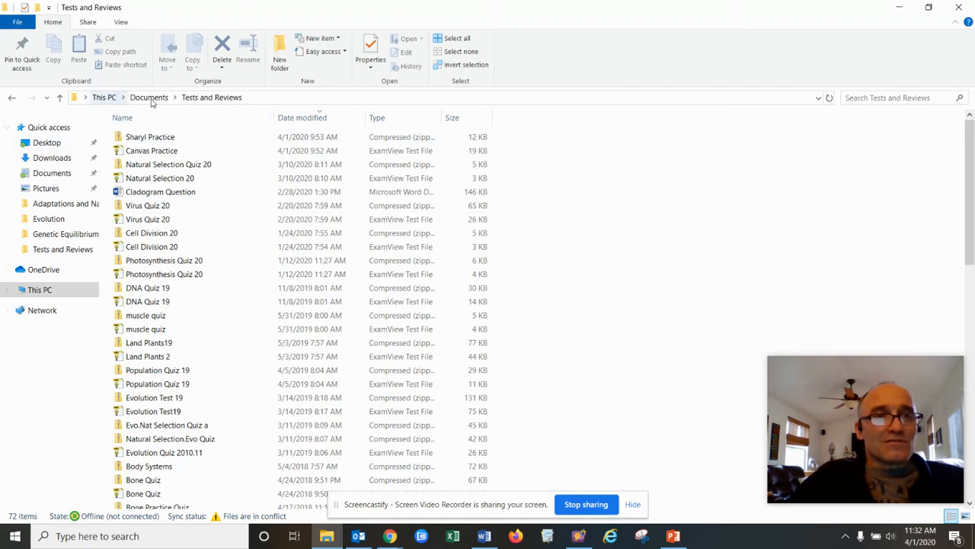
click(829, 99)
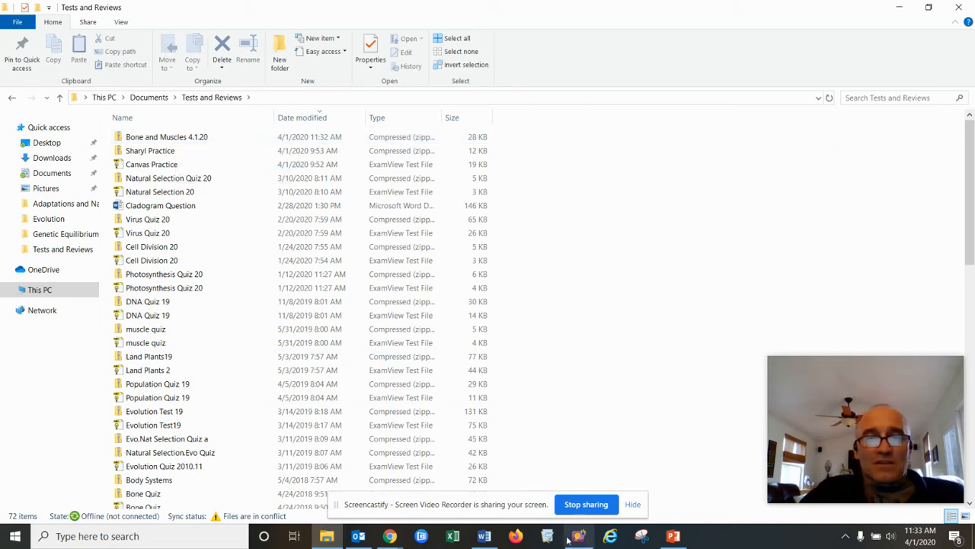
click(398, 538)
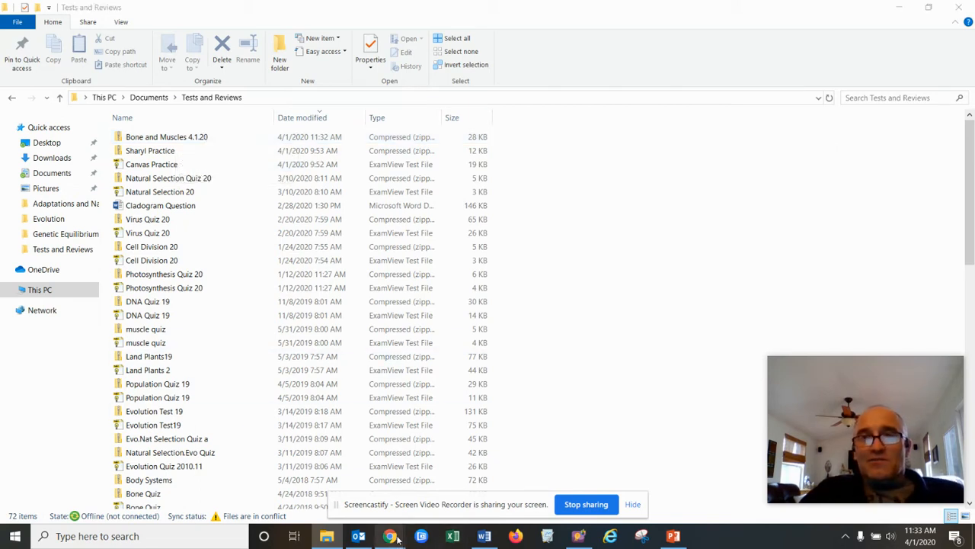
Go back to the Honors Biology Canvas course and open its Quizzes list
click(308, 489)
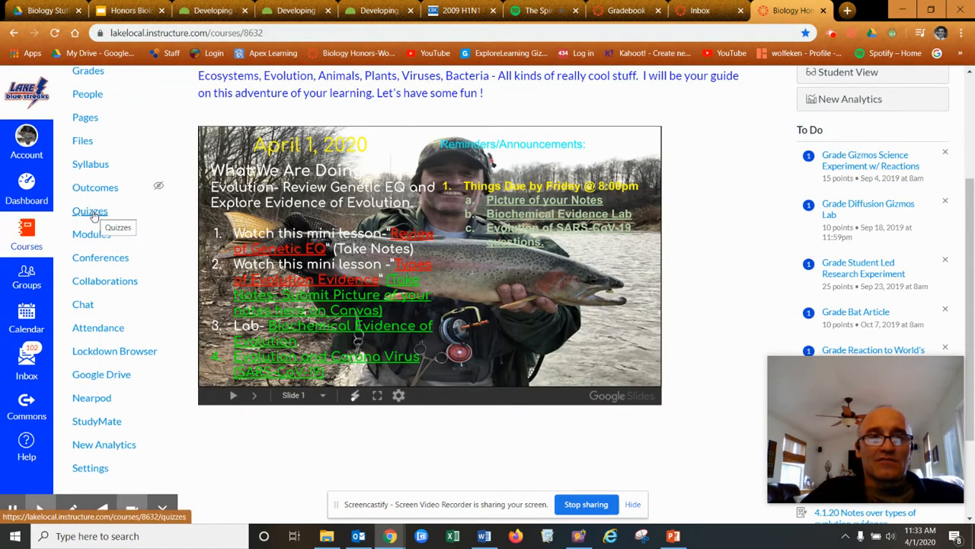
scroll(144, 188, up, 3)
scroll(229, 192, down, 2)
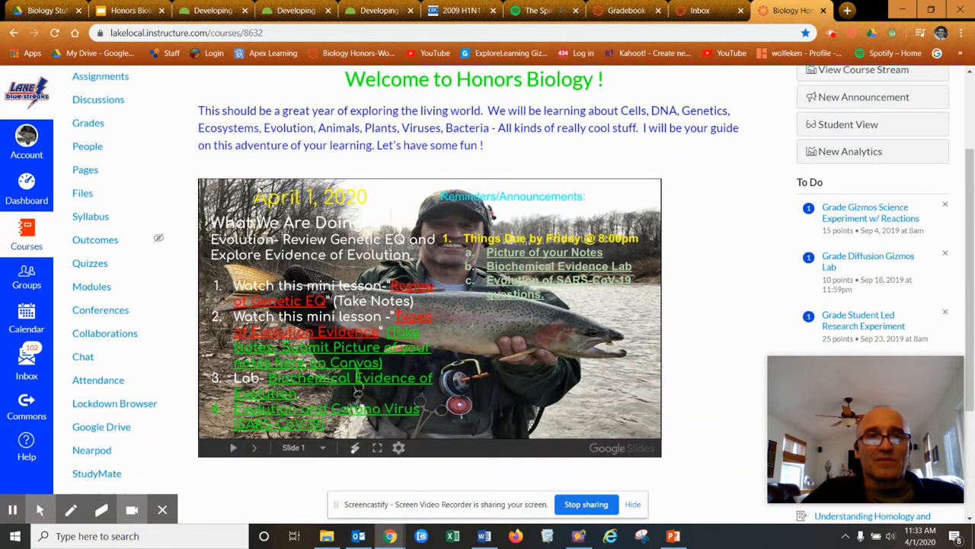
click(96, 268)
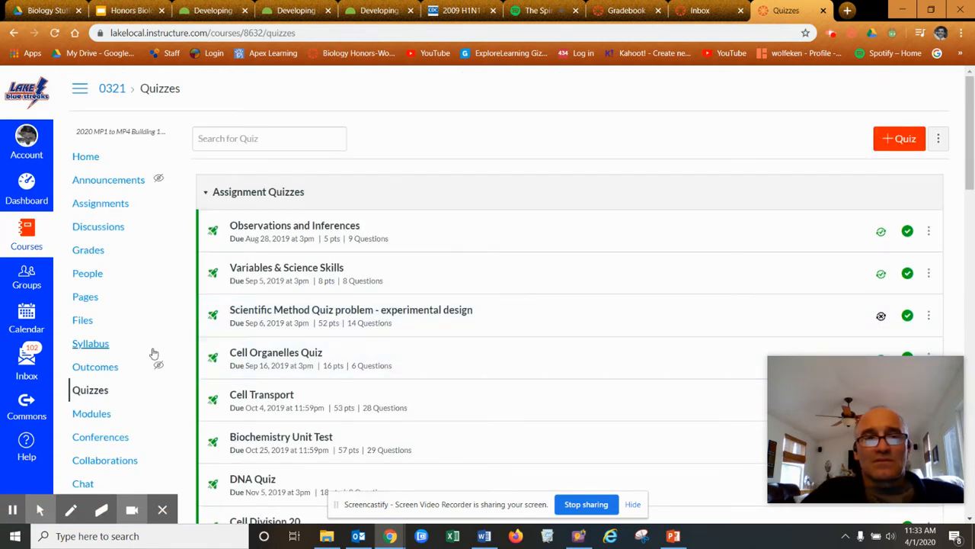
scroll(153, 353, down, 5)
scroll(162, 355, up, 2)
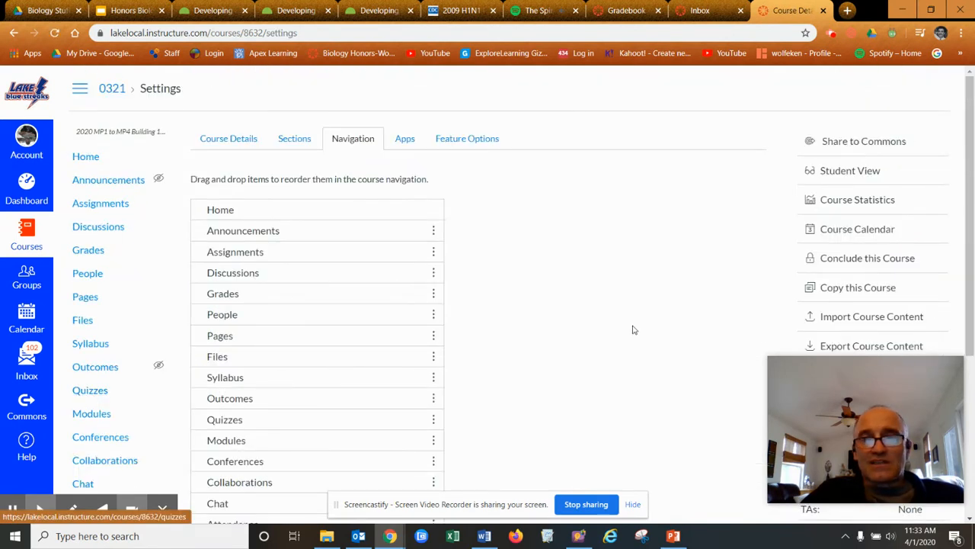
Start a course content import with Blackboard 6/7/8/9 export .zip file as the content type
scroll(908, 314, down, 1)
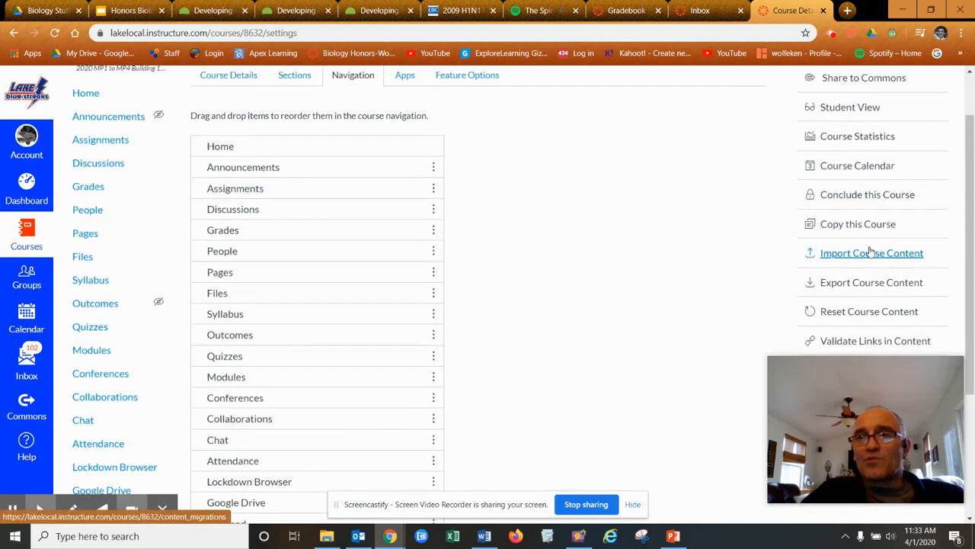
click(867, 255)
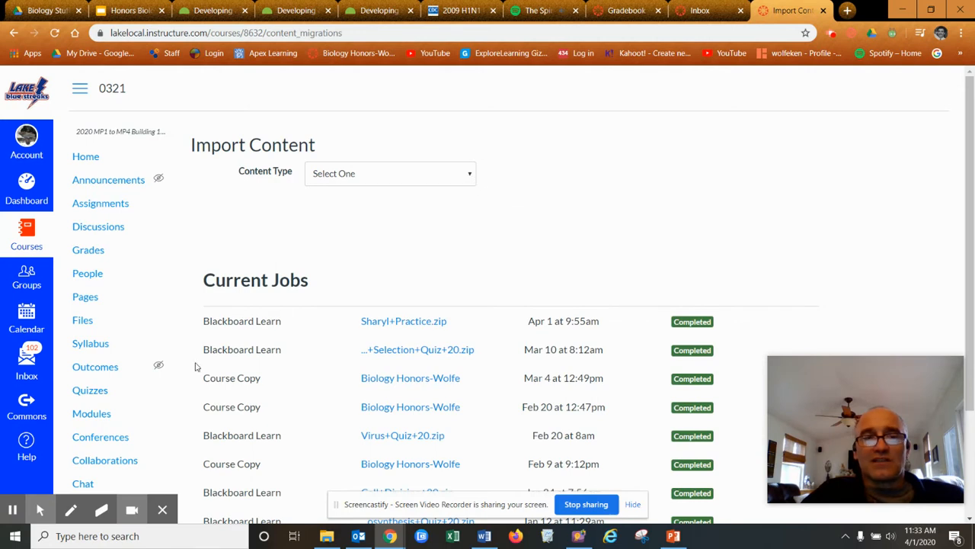
scroll(195, 368, down, 5)
scroll(195, 368, up, 2)
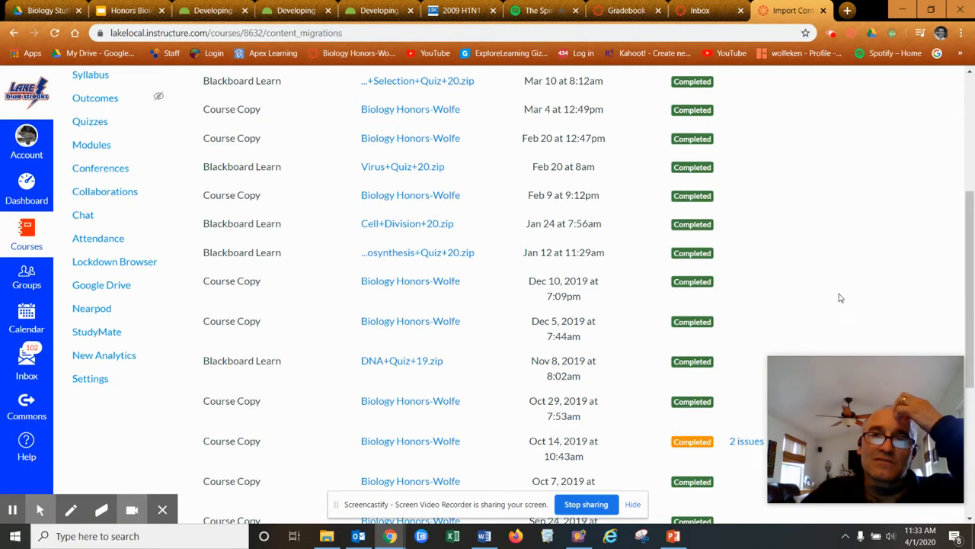
scroll(851, 291, up, 3)
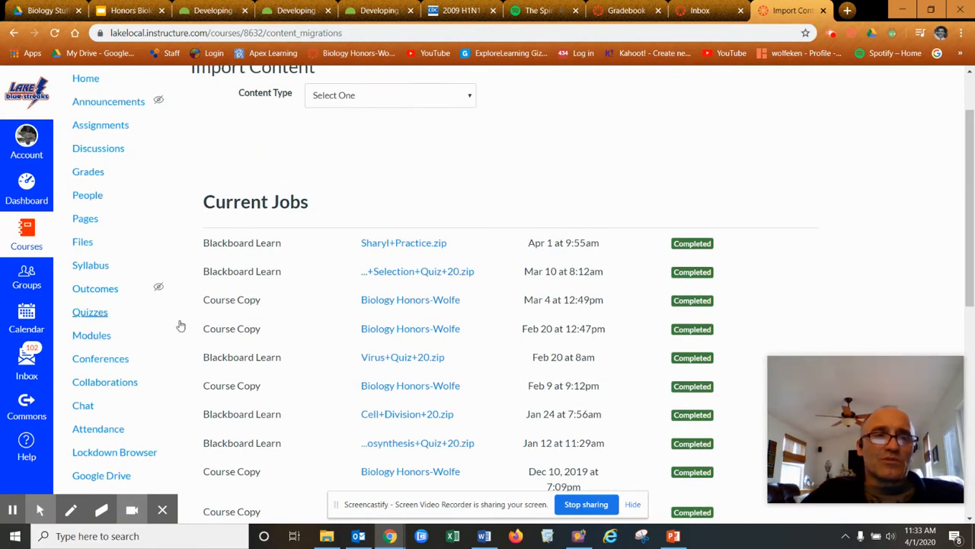
scroll(183, 328, down, 3)
scroll(365, 349, up, 4)
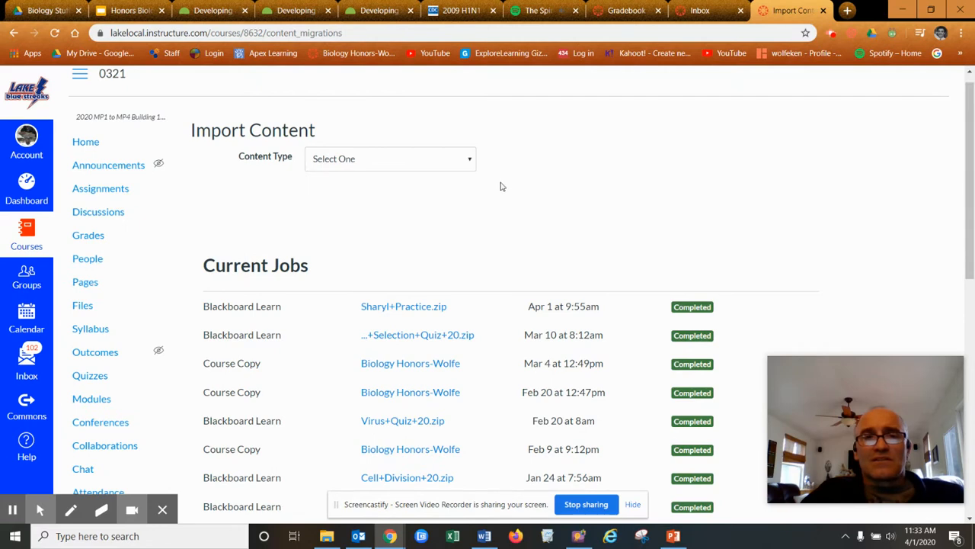
click(471, 160)
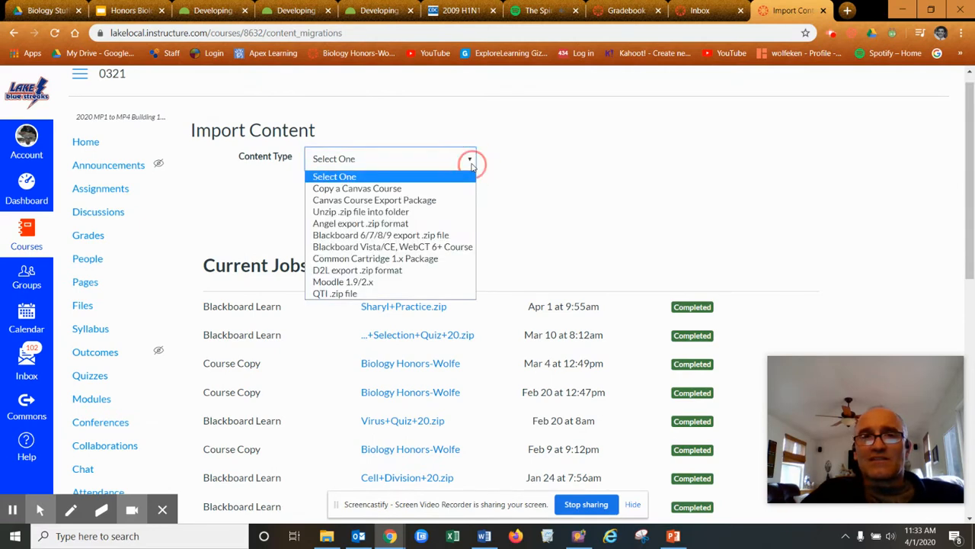
click(424, 235)
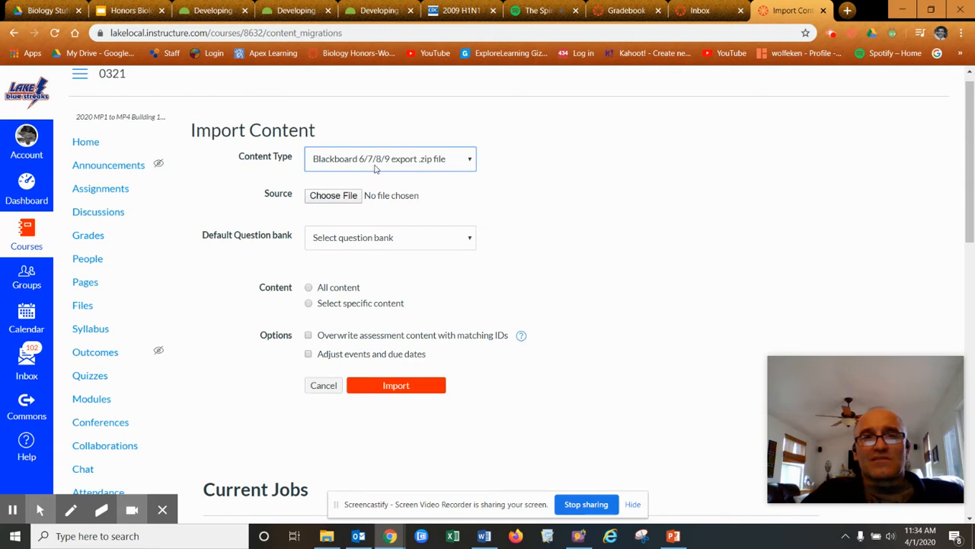
click(338, 197)
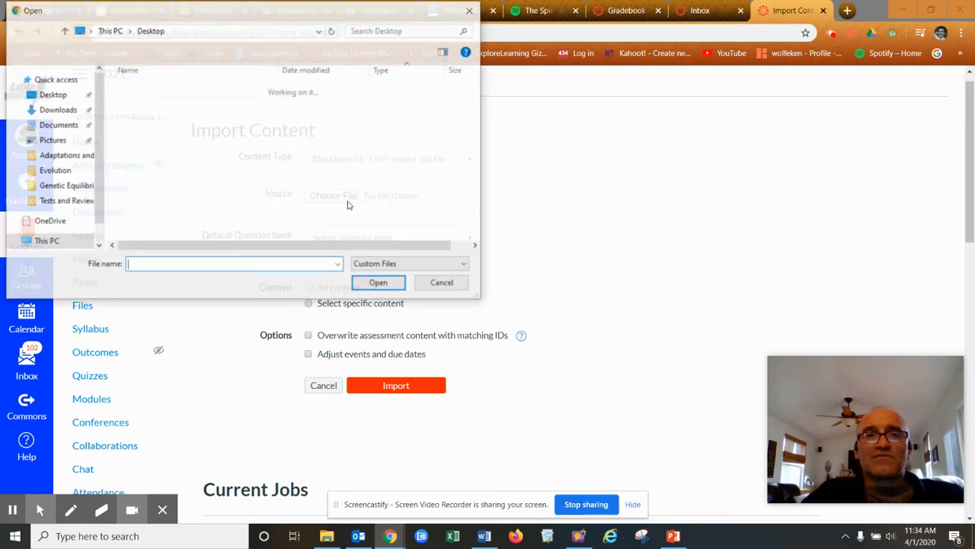
Select Bone and Muscles 4.1.20.zip from Tests and Reviews as the import source file
click(66, 203)
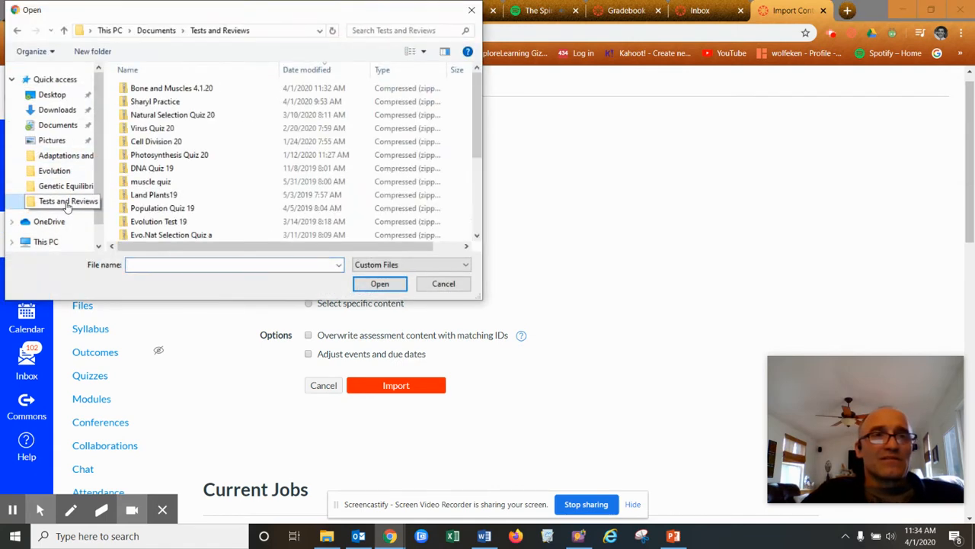
click(183, 94)
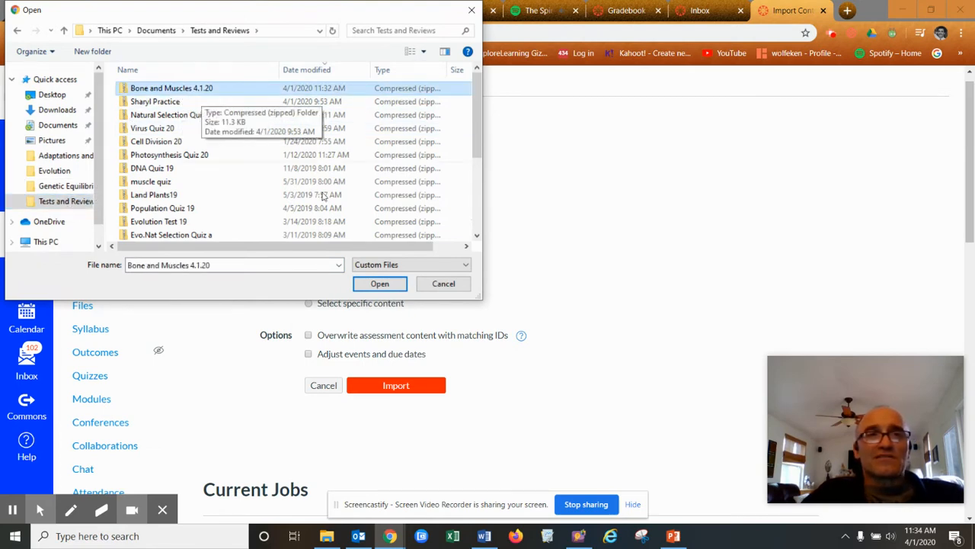
click(379, 285)
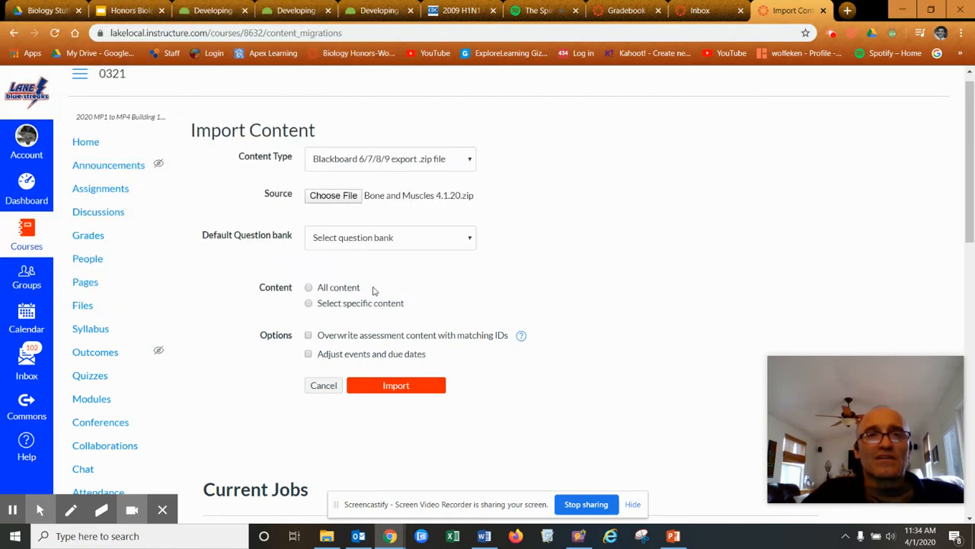
Import all content into a new question bank named Bones.muscles
click(415, 243)
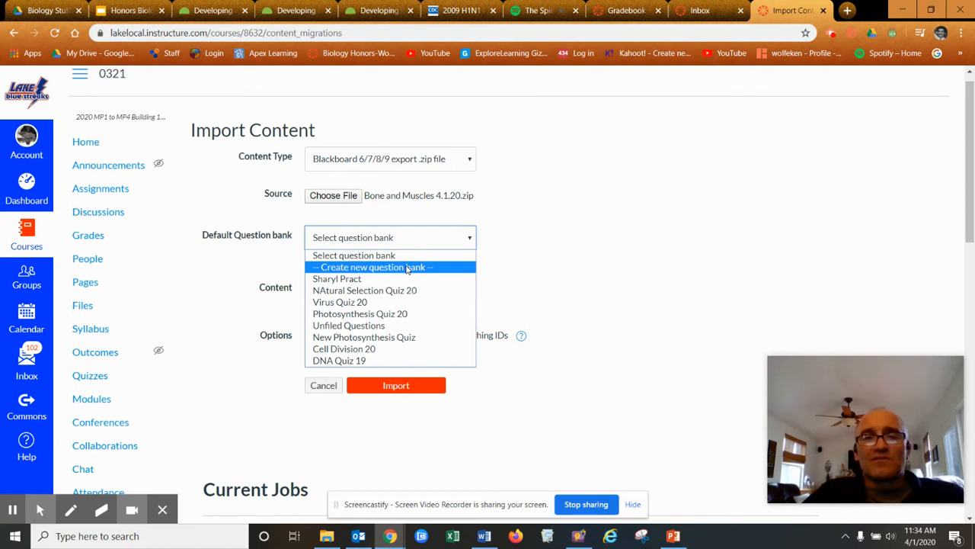
click(412, 273)
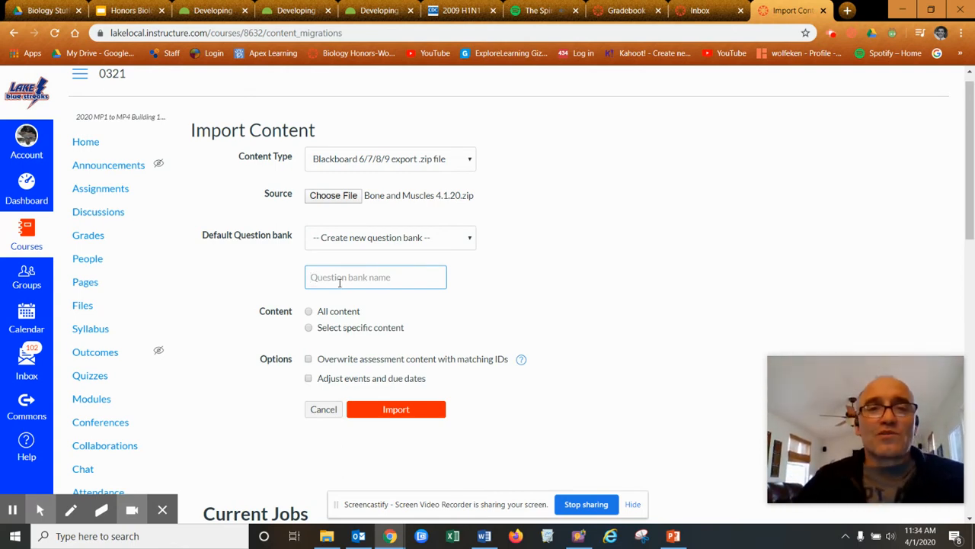
text(Bones.muscles)
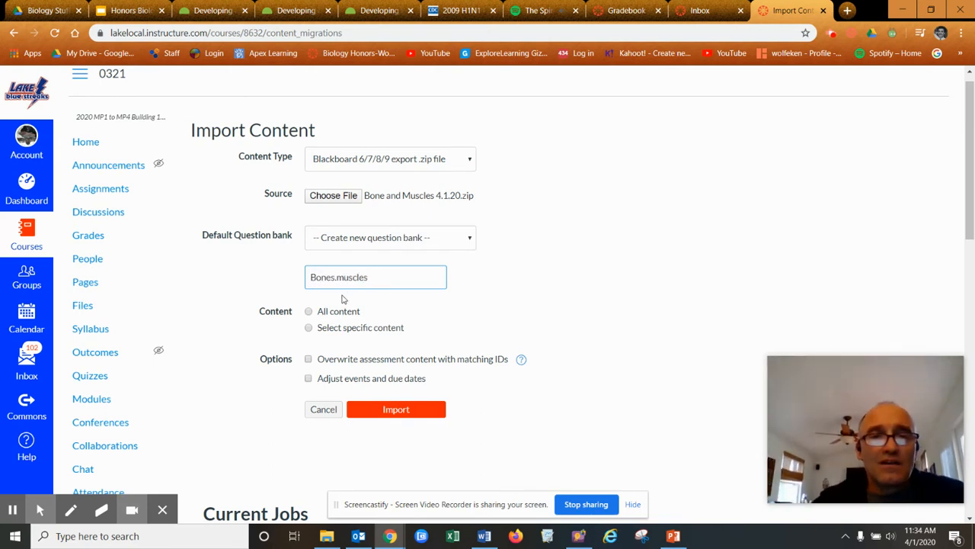
click(309, 313)
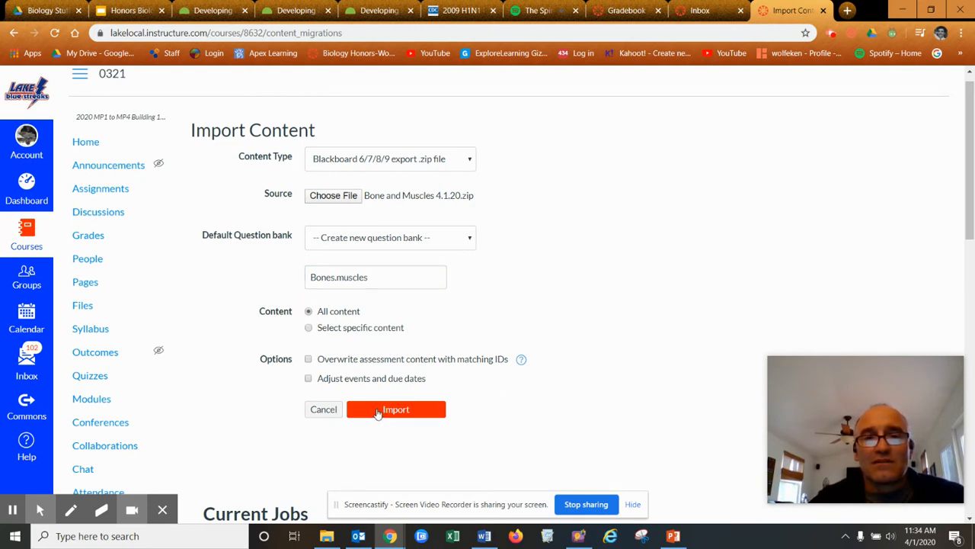
click(379, 412)
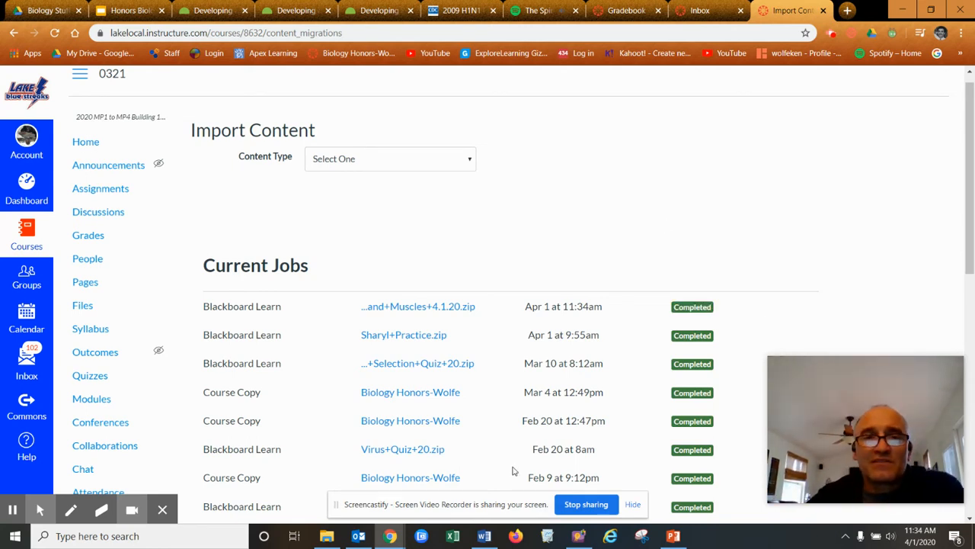
click(98, 376)
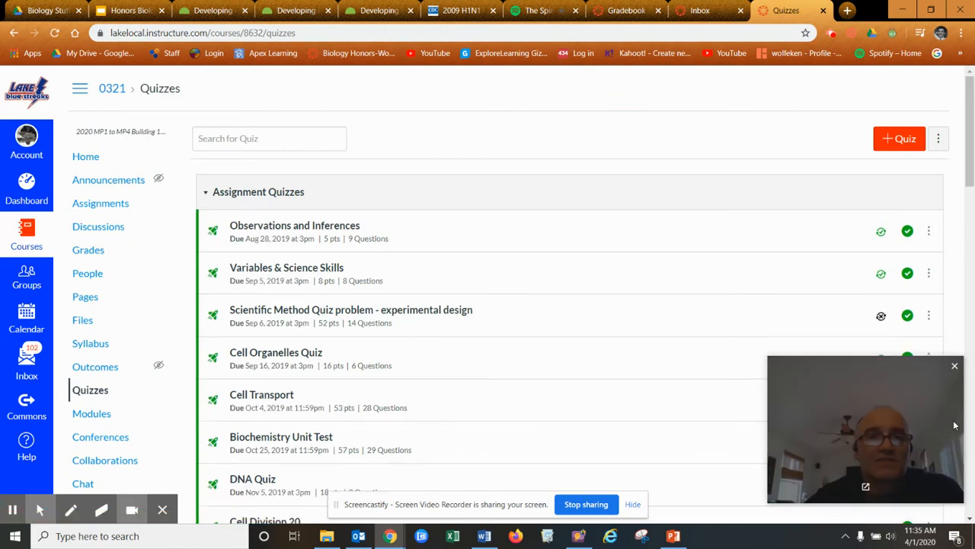
Open the imported Bones.Muscles 4.1.20 quiz from the Quizzes list and preview it
scroll(618, 390, down, 5)
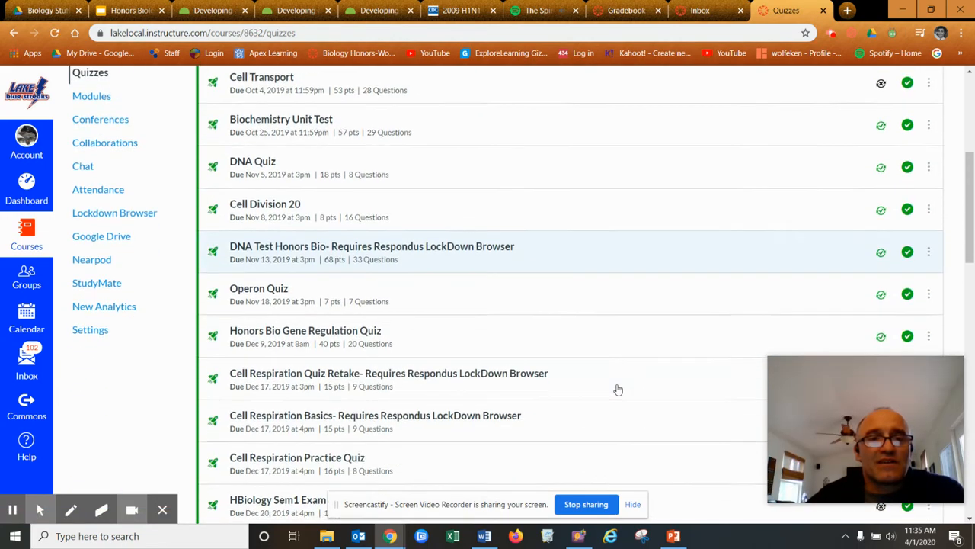
scroll(618, 390, down, 8)
scroll(541, 361, up, 1)
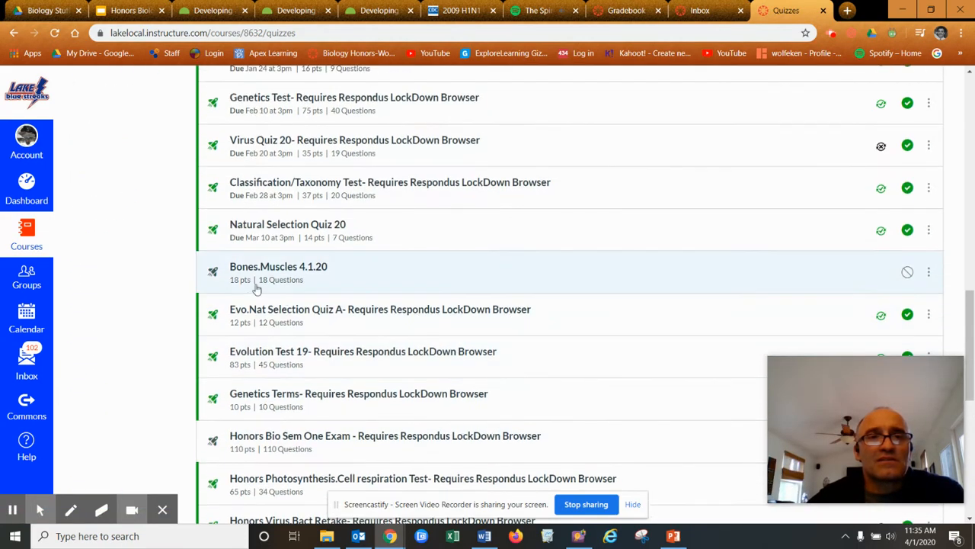
click(276, 268)
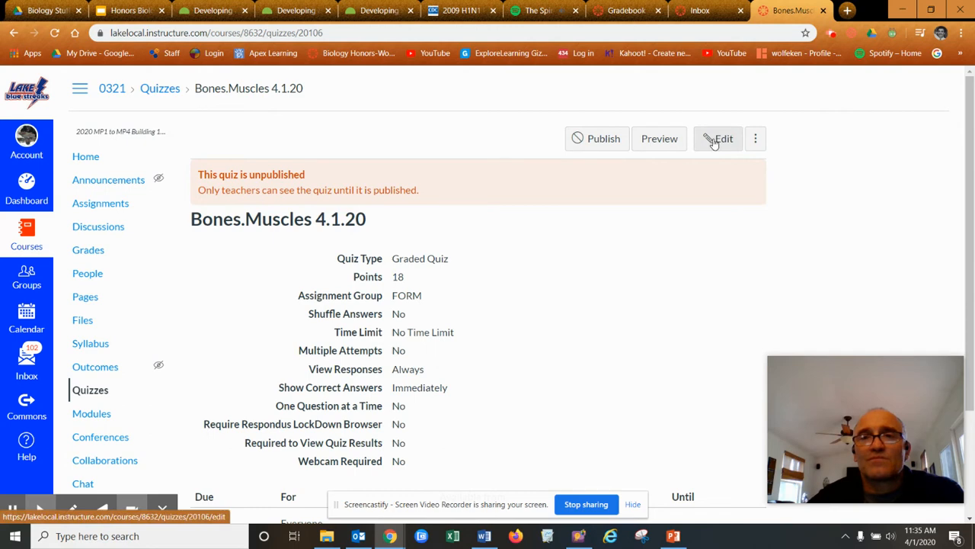
click(664, 146)
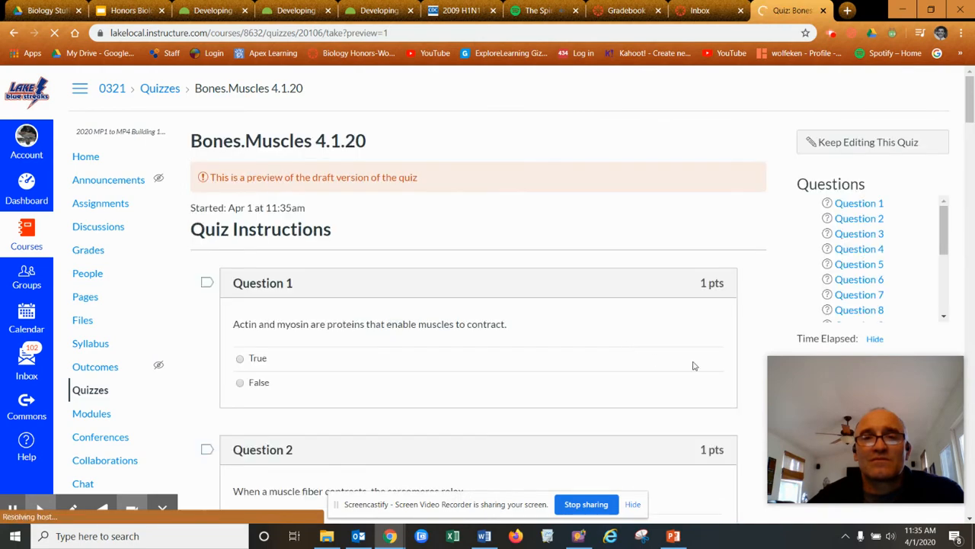
Scroll through the preview's 1-point bone and muscle questions, then return to editing the quiz
scroll(548, 335, down, 2)
scroll(547, 335, down, 20)
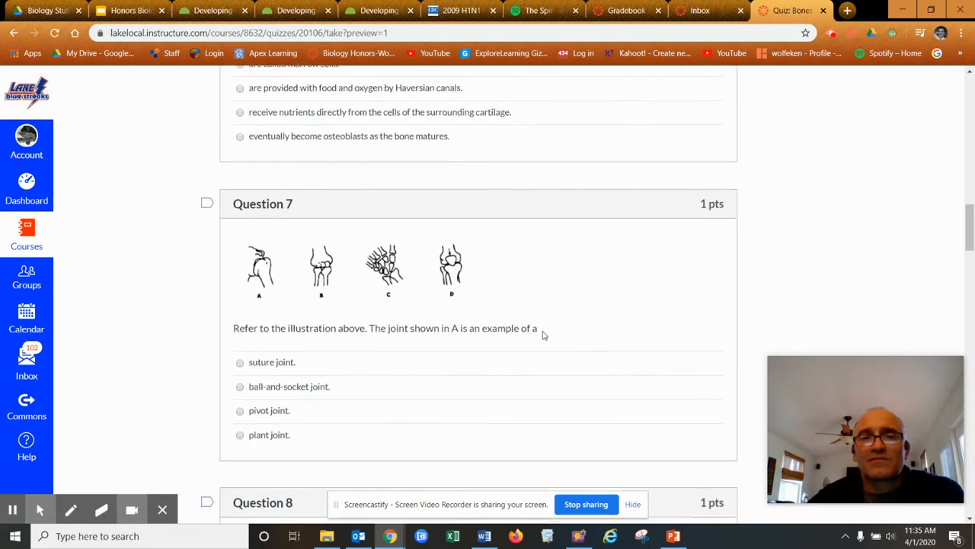
scroll(543, 334, down, 10)
scroll(541, 335, up, 13)
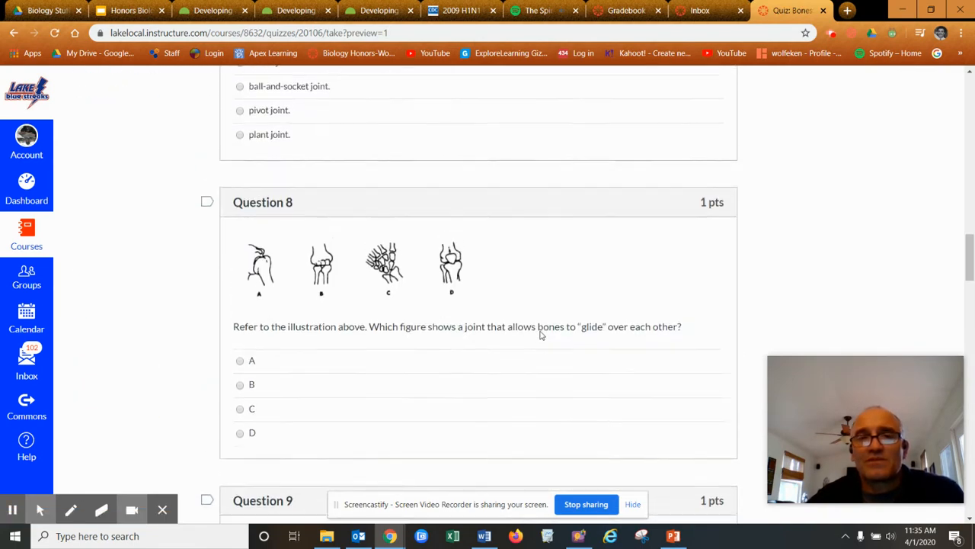
scroll(492, 356, down, 13)
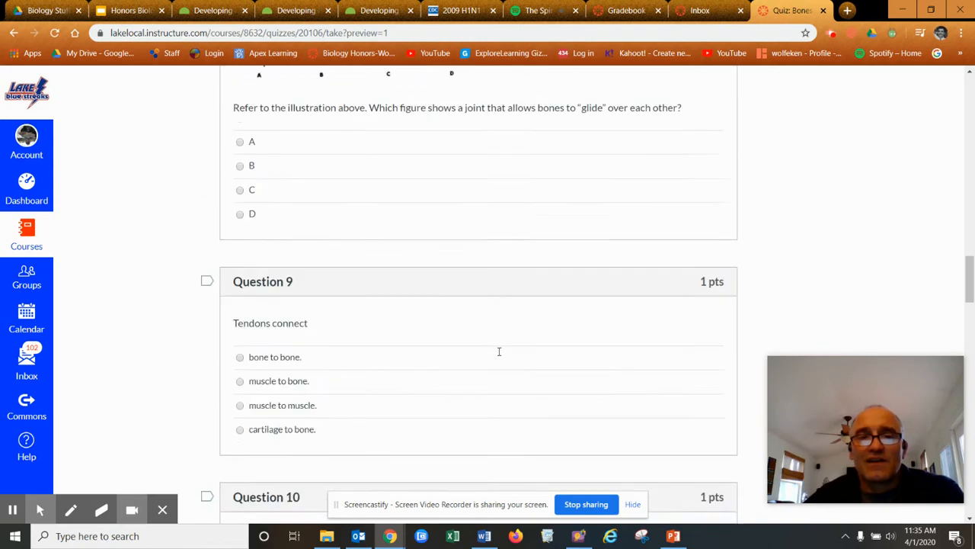
scroll(519, 354, down, 20)
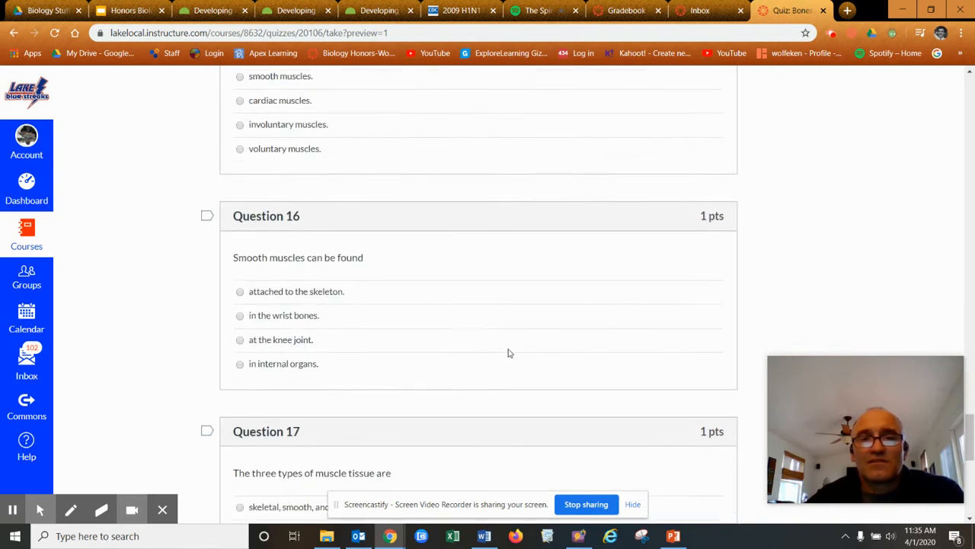
scroll(541, 354, down, 2)
drag(972, 480, 970, 95)
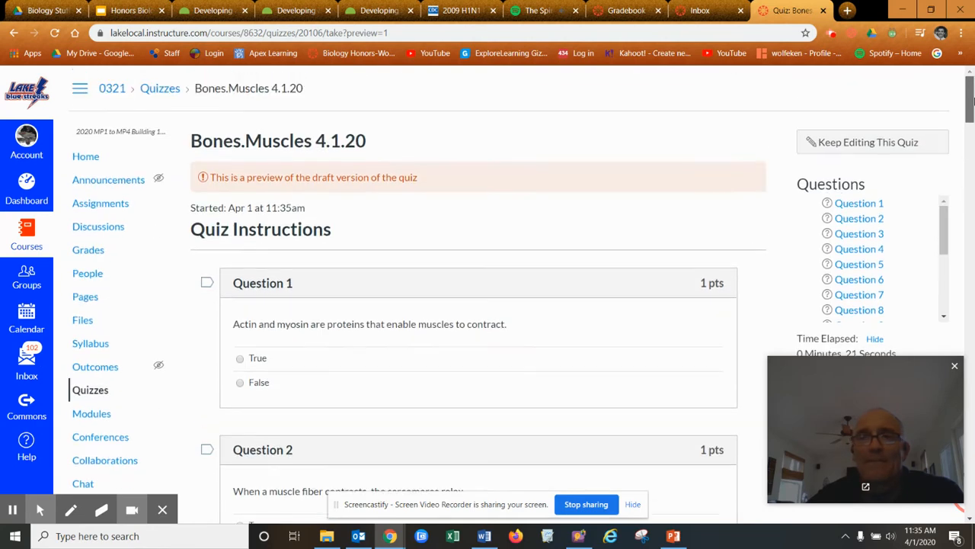
click(866, 148)
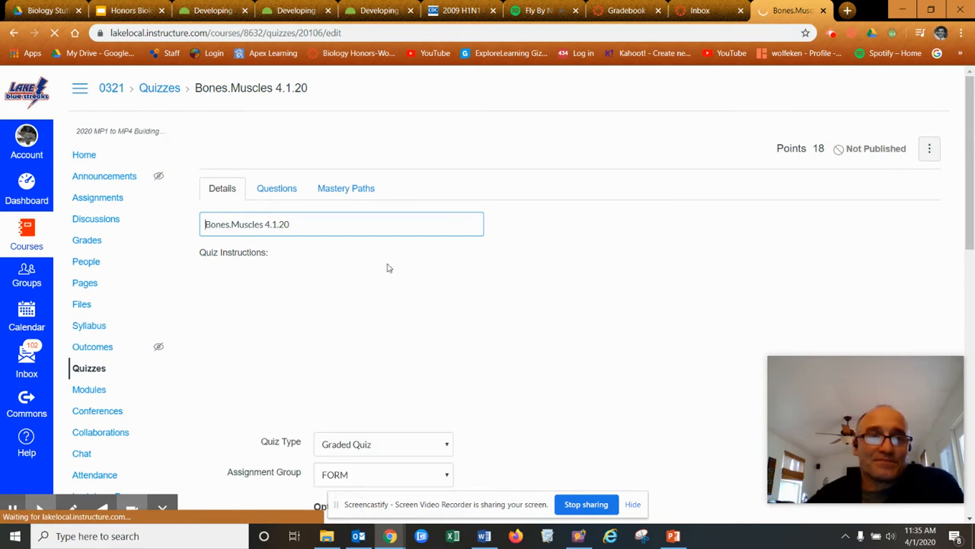
Keep the quiz type as Graded Quiz and put it in the SUM assignment group
scroll(487, 251, down, 1)
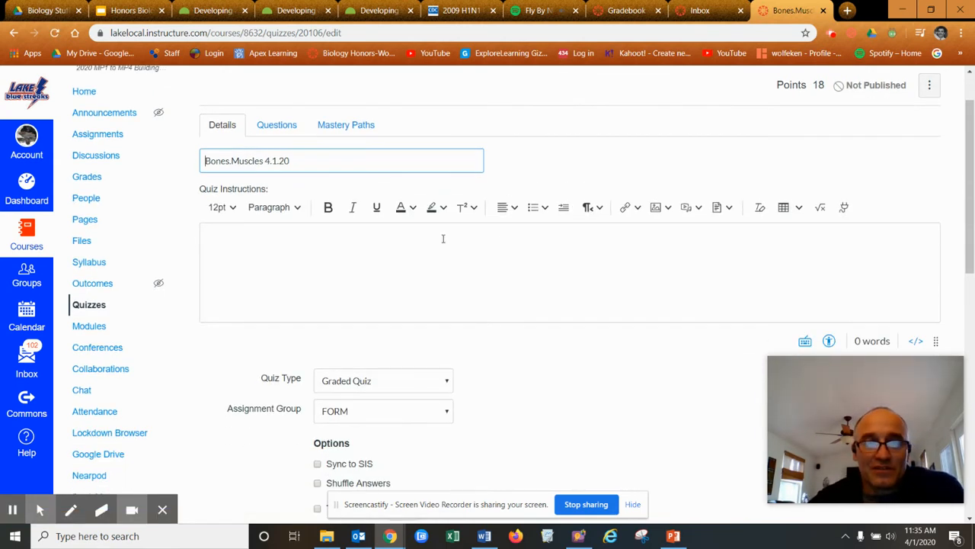
click(414, 255)
scroll(663, 177, down, 3)
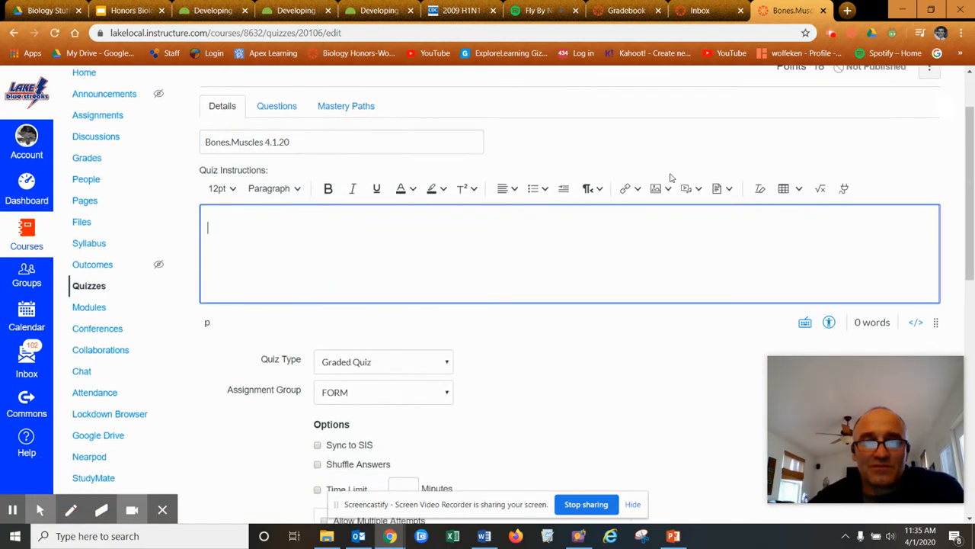
click(439, 192)
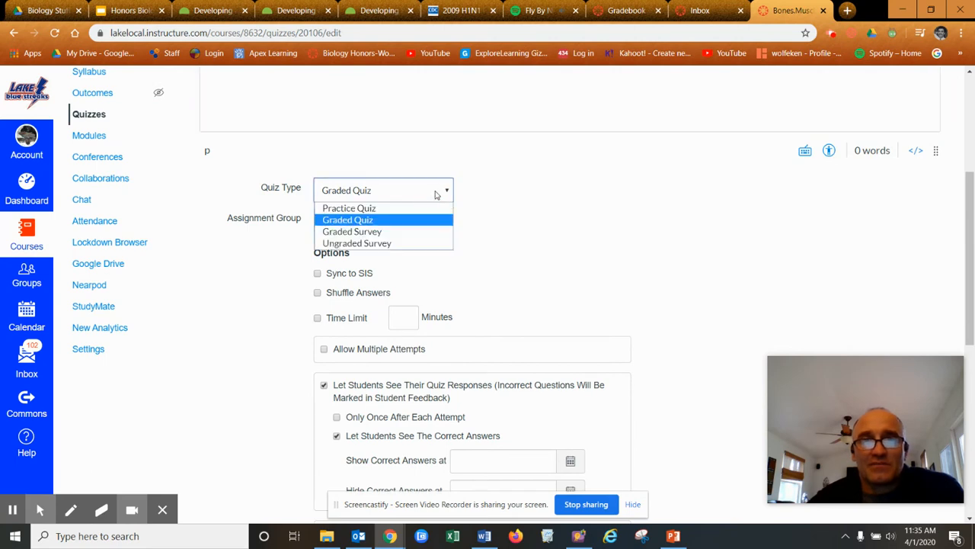
click(372, 223)
click(438, 232)
click(415, 251)
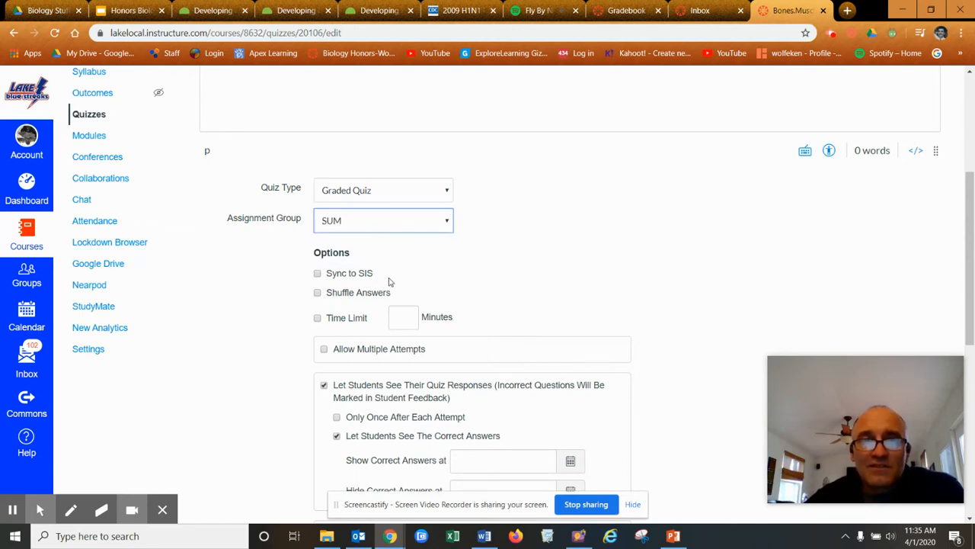
Check Sync to SIS and Shuffle Answers in the quiz options
click(317, 274)
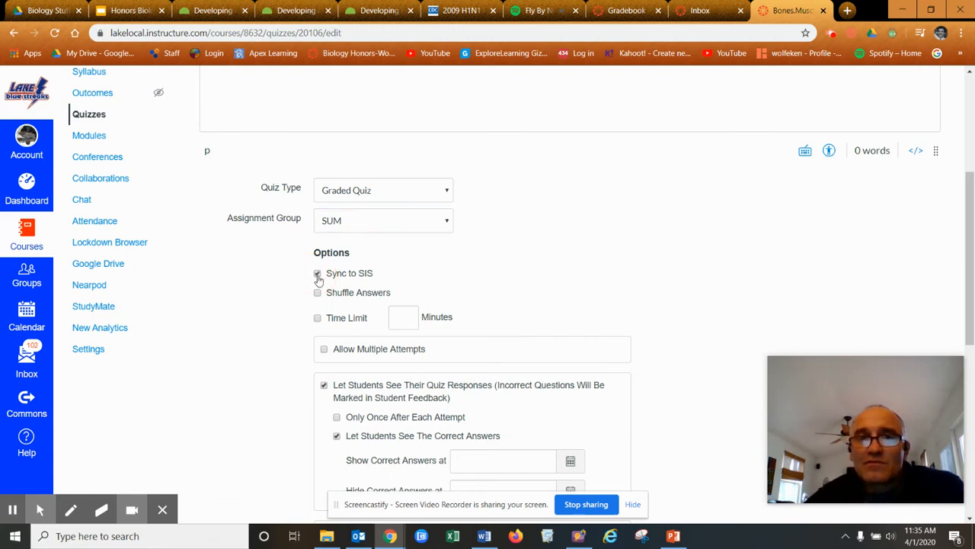
click(318, 293)
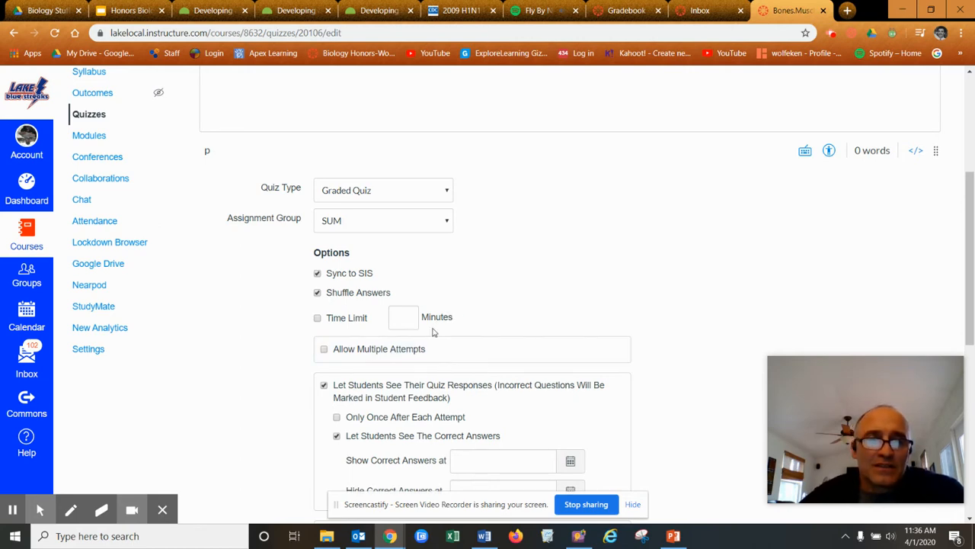
scroll(445, 309, down, 2)
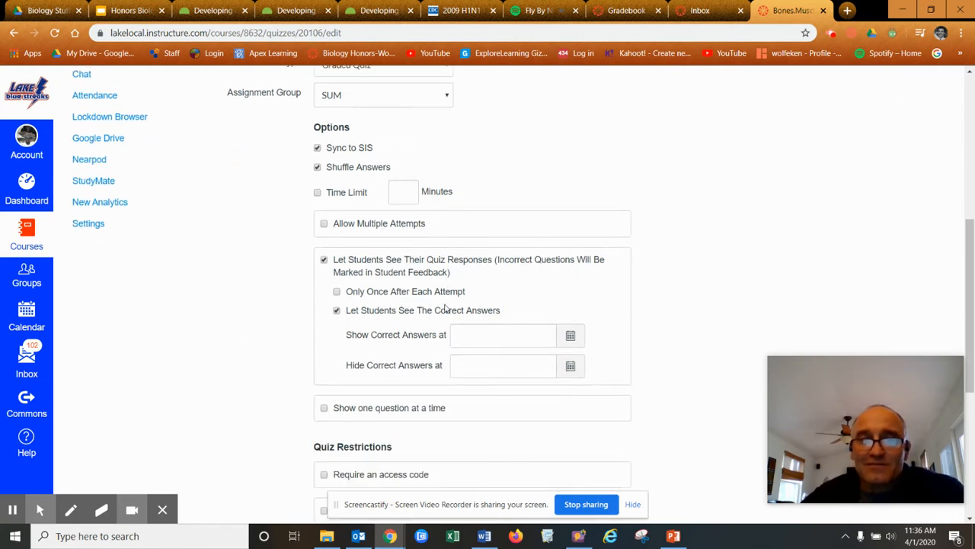
Try out time limit and multiple attempts settings, leaving both turned off
click(318, 194)
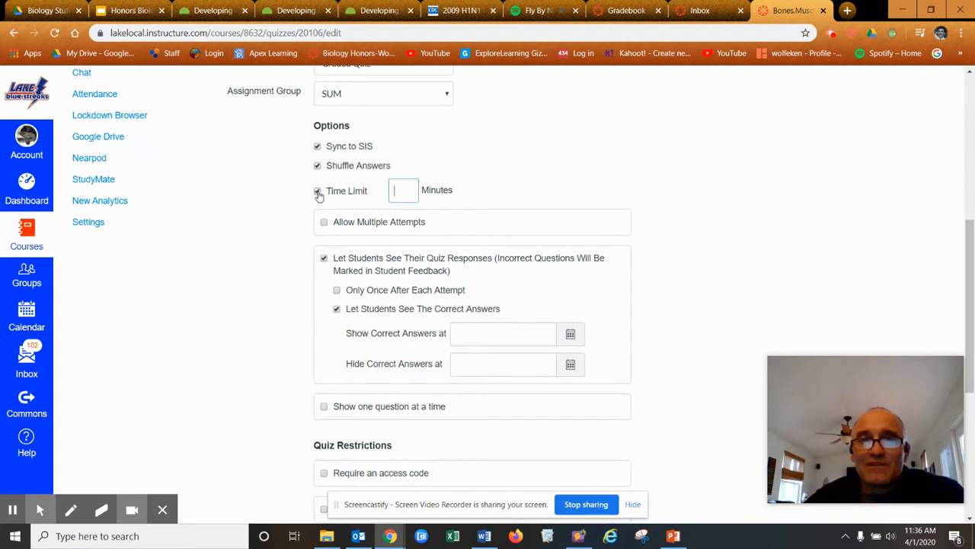
click(319, 194)
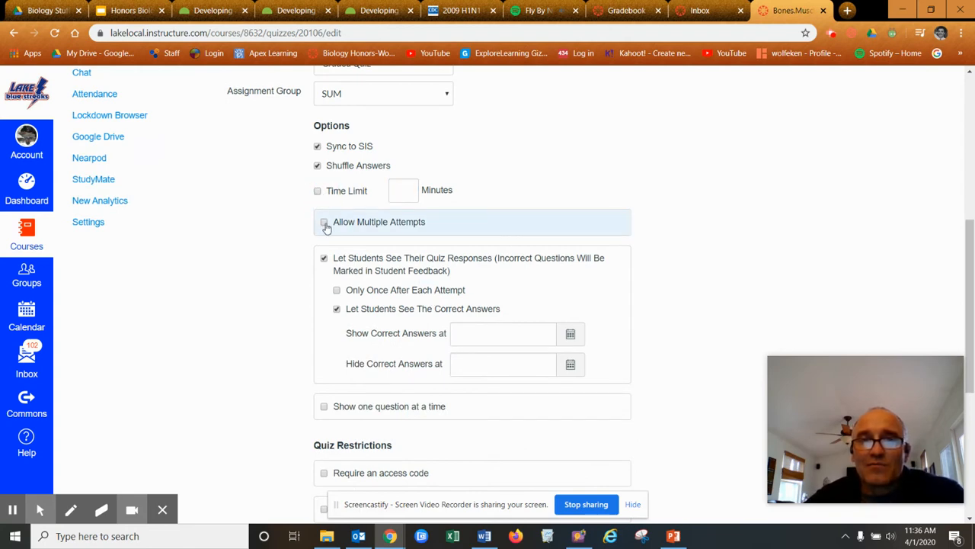
click(323, 222)
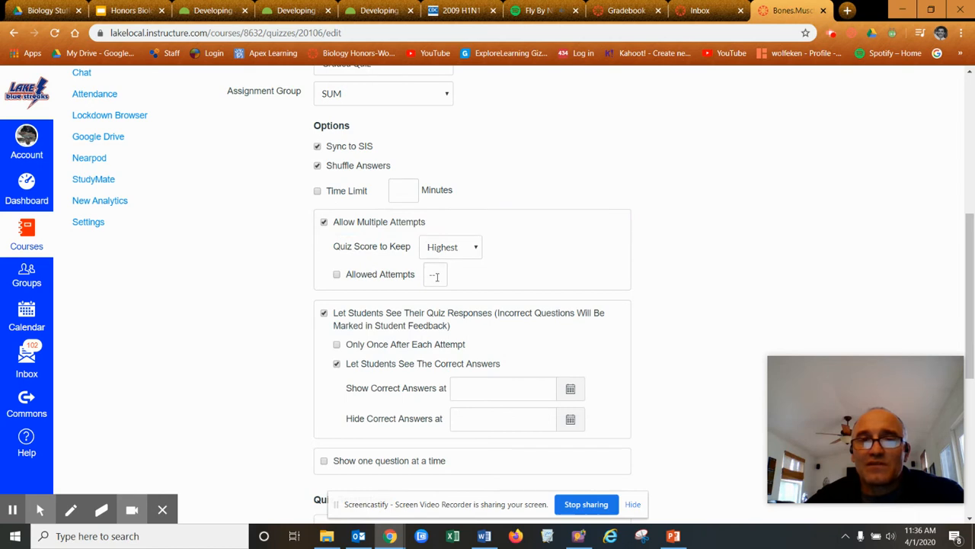
click(337, 274)
click(437, 274)
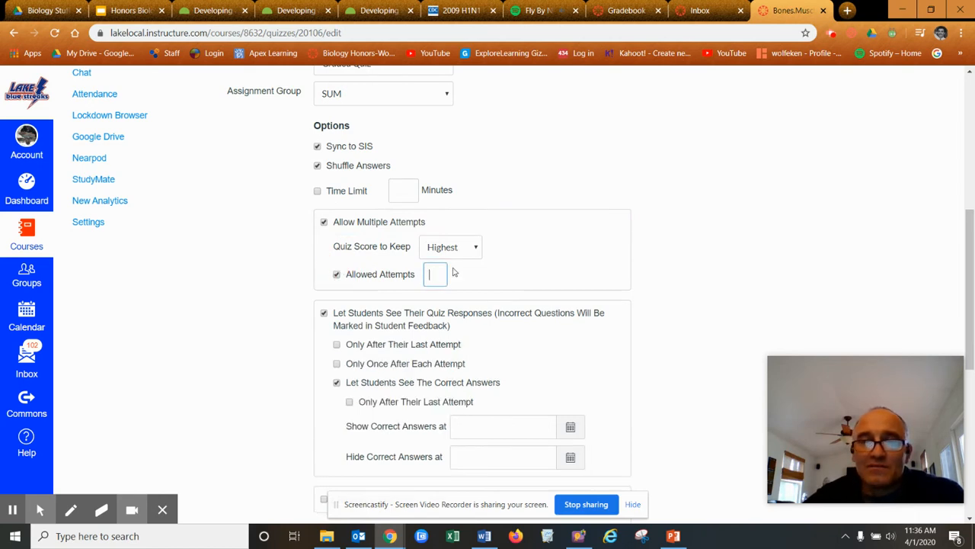
click(472, 249)
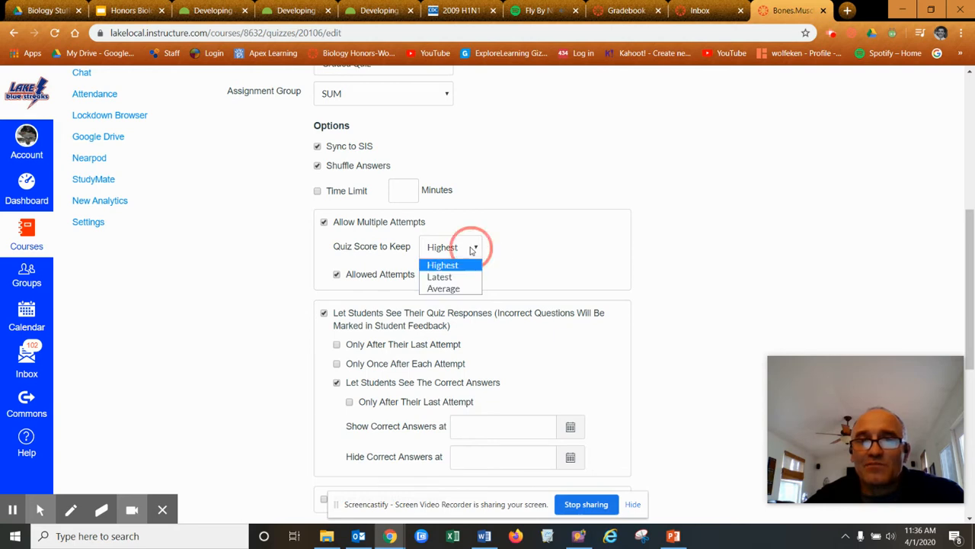
click(680, 197)
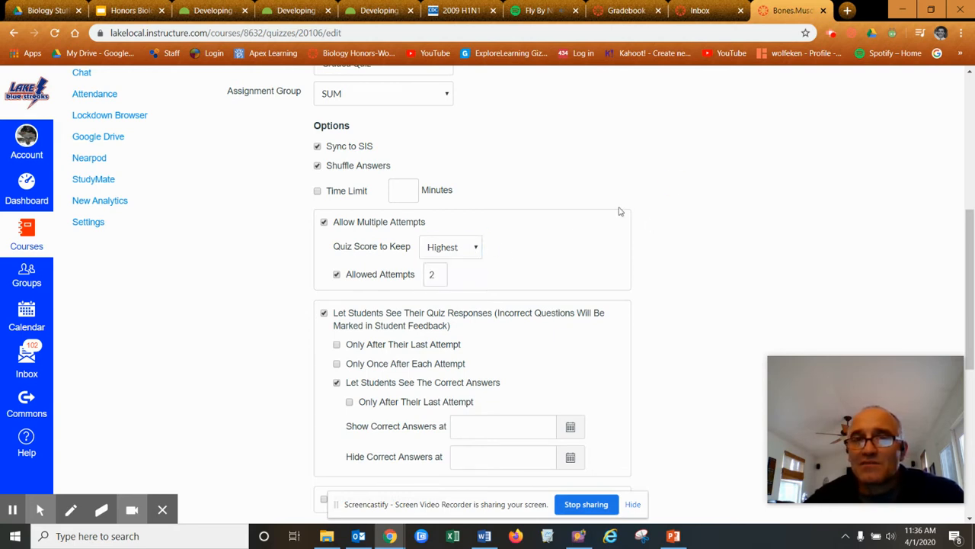
click(336, 275)
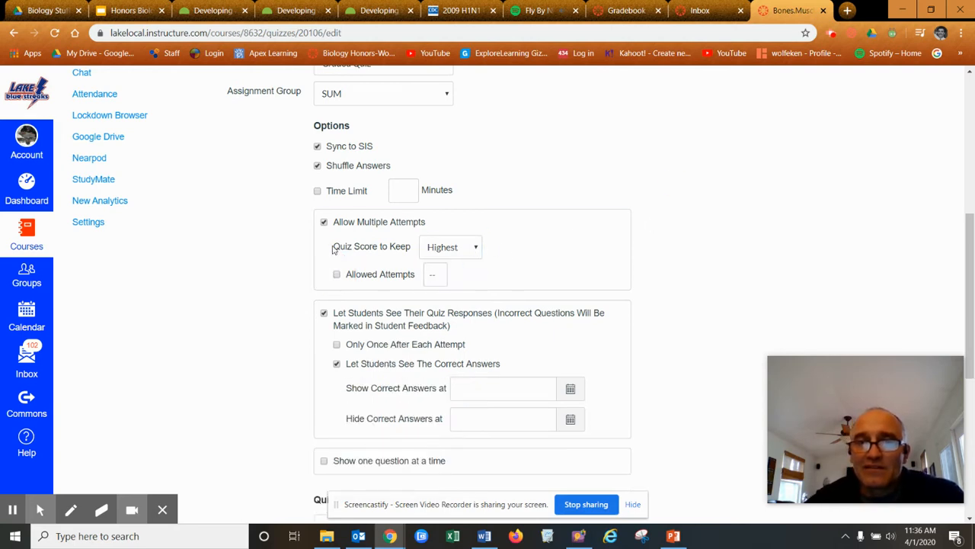
click(324, 221)
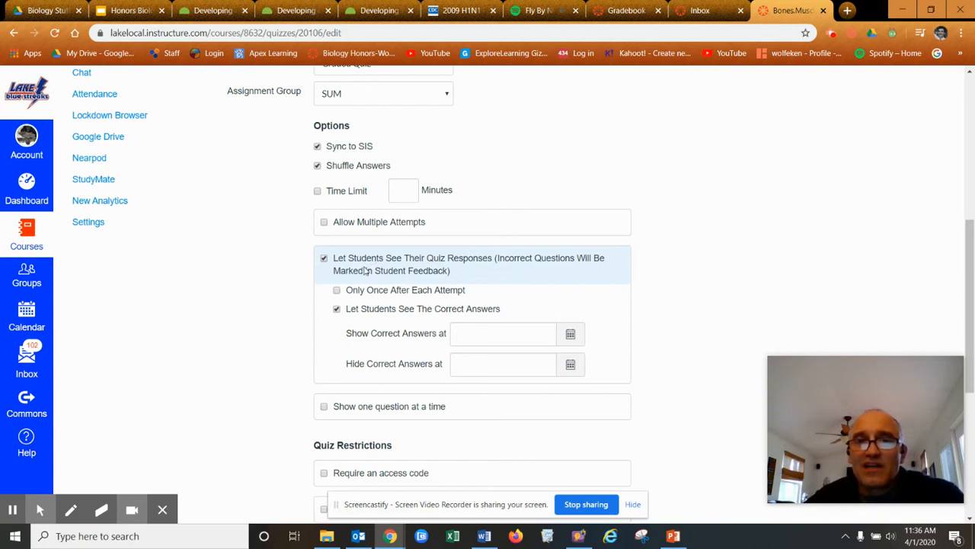
Uncheck Let Students See The Correct Answers, without setting a reveal date
click(337, 310)
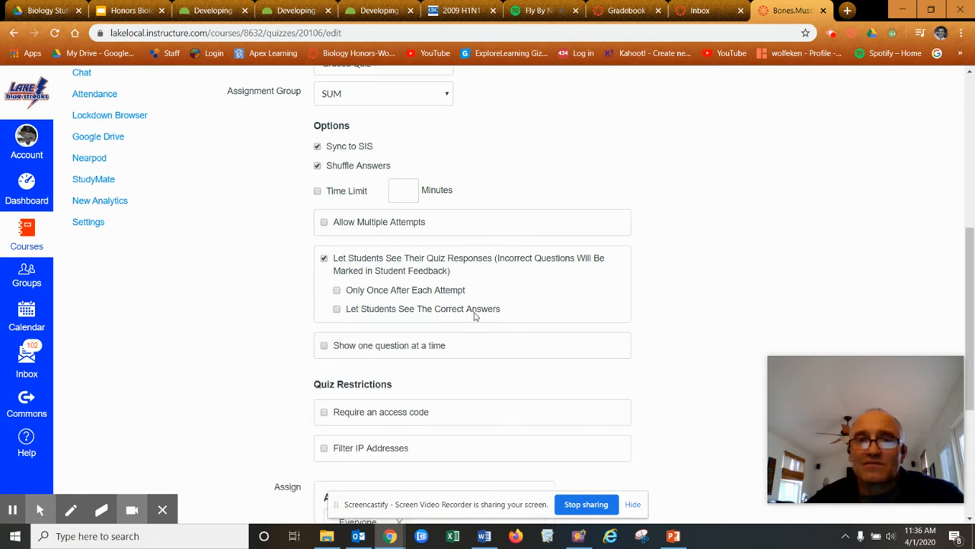
click(337, 310)
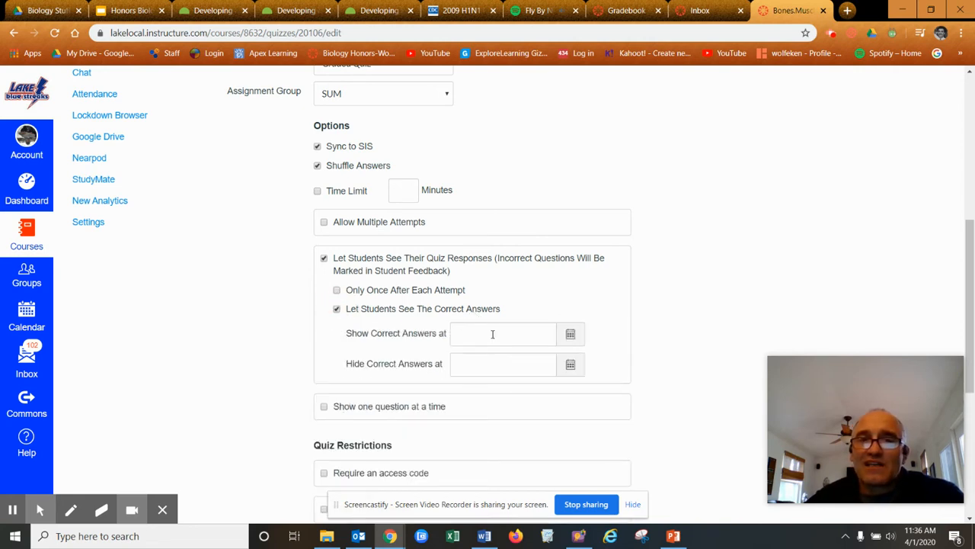
click(570, 340)
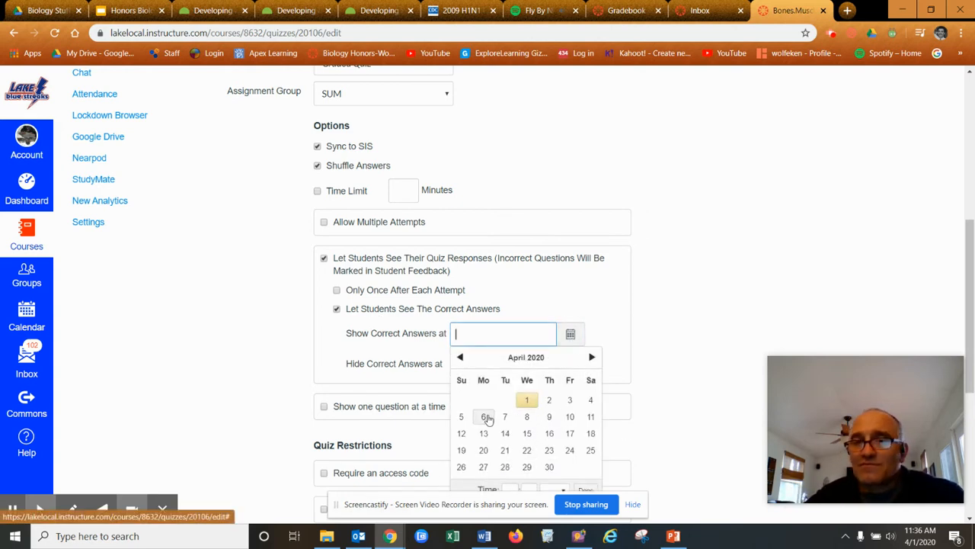
click(653, 332)
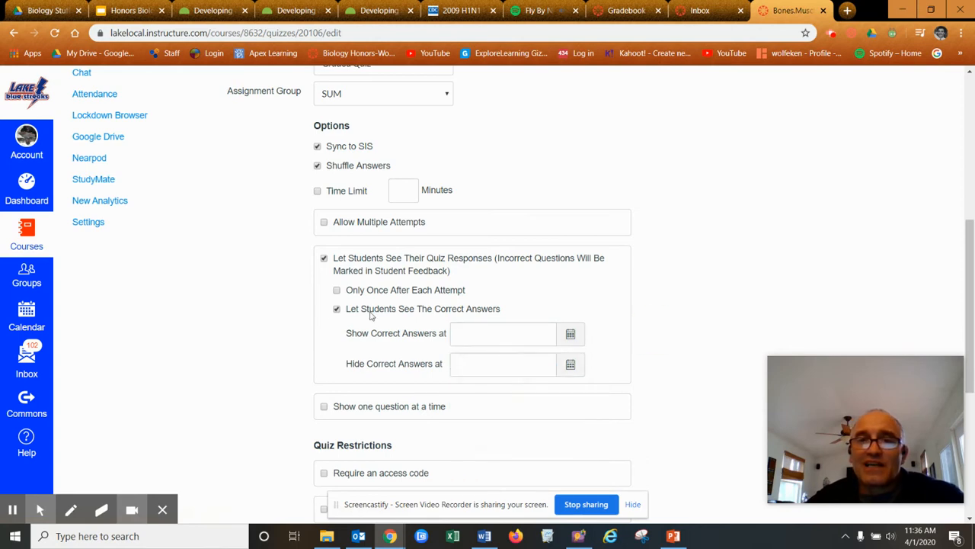
click(337, 310)
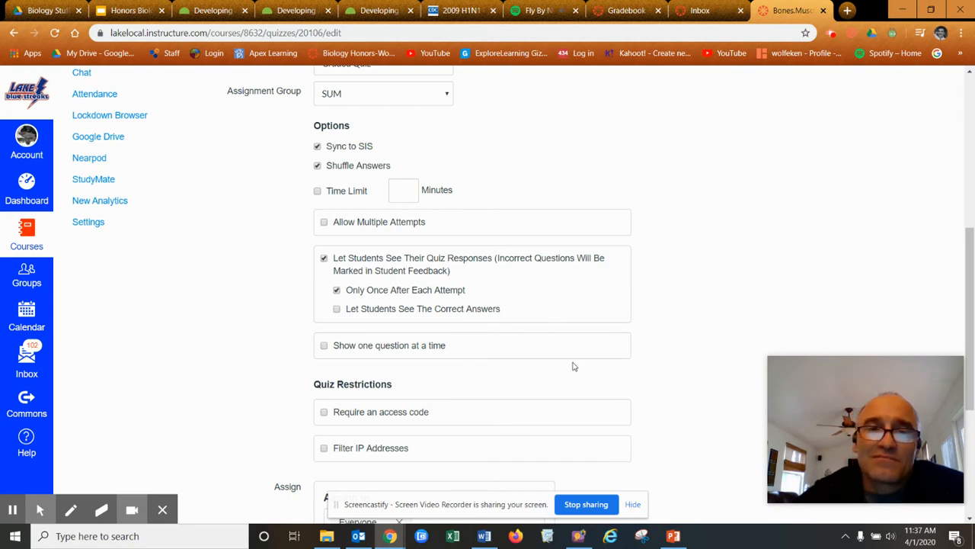
Check Show one question at a time
scroll(674, 373, down, 1)
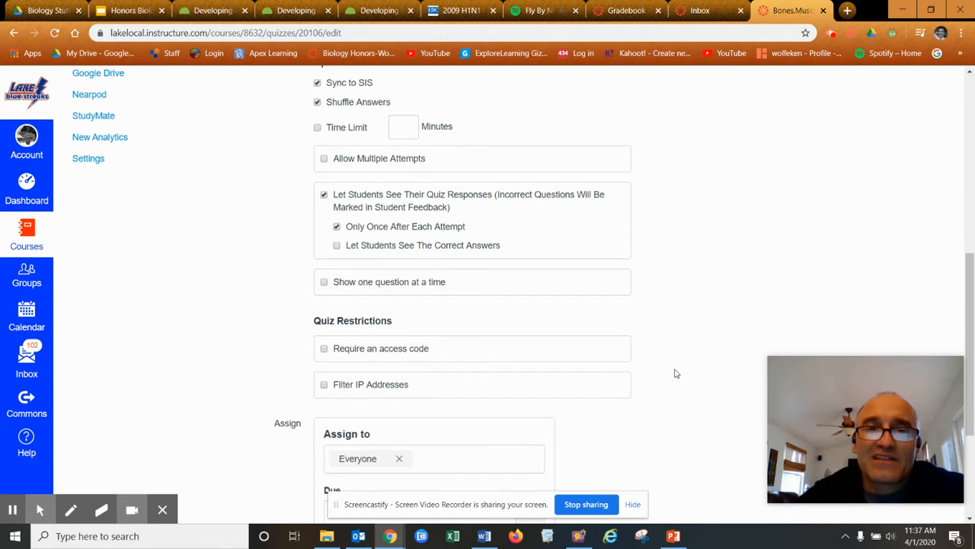
click(325, 283)
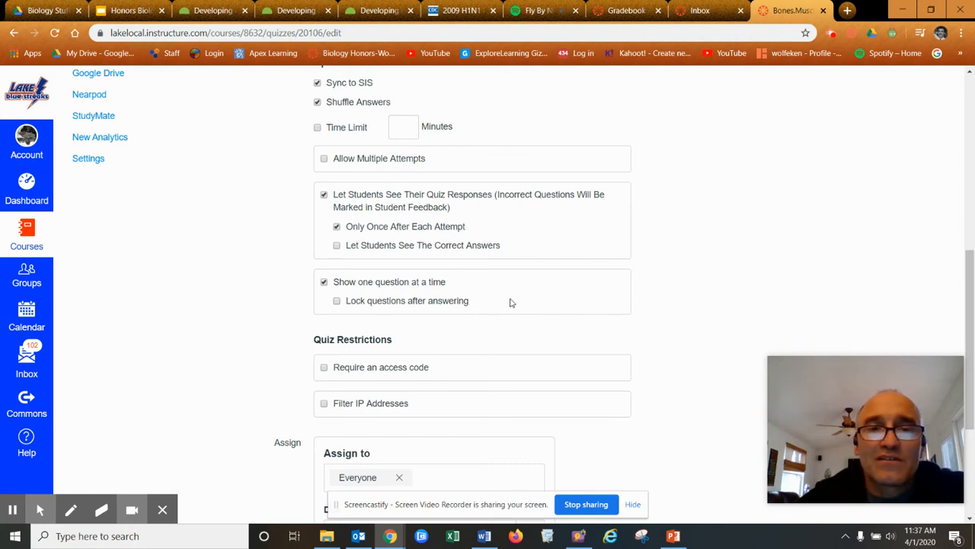
scroll(693, 300, down, 2)
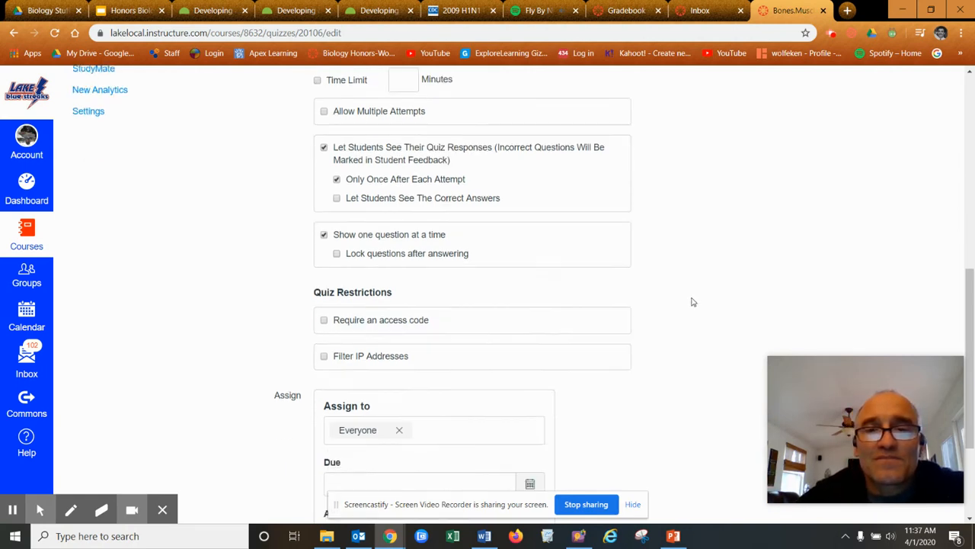
Check Require an access code and enter the access code for students
click(324, 241)
click(366, 266)
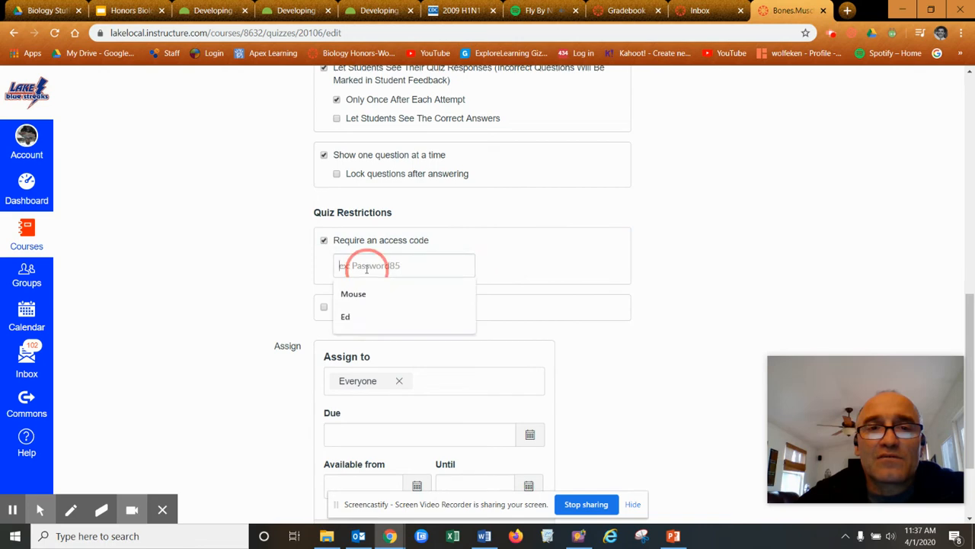
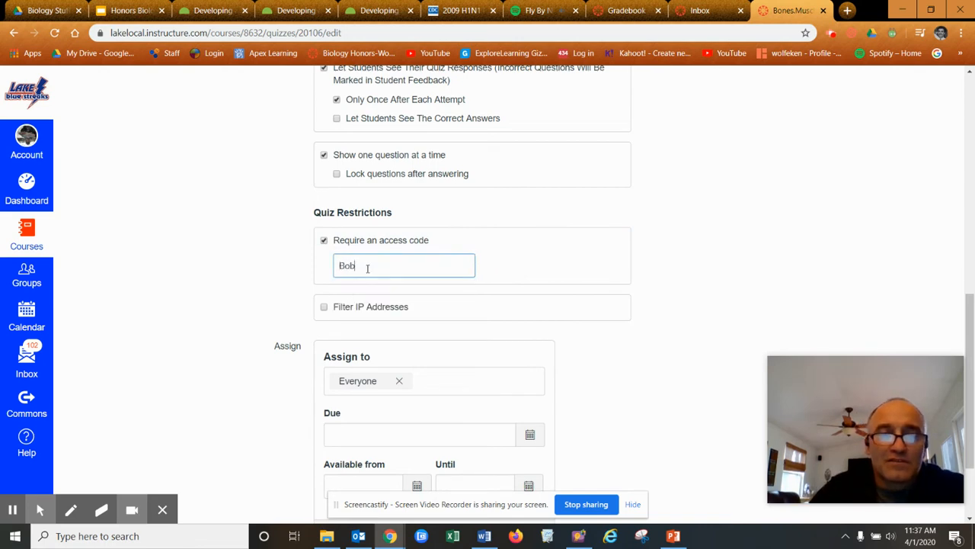
scroll(762, 235, down, 2)
scroll(764, 239, up, 1)
scroll(762, 241, down, 1)
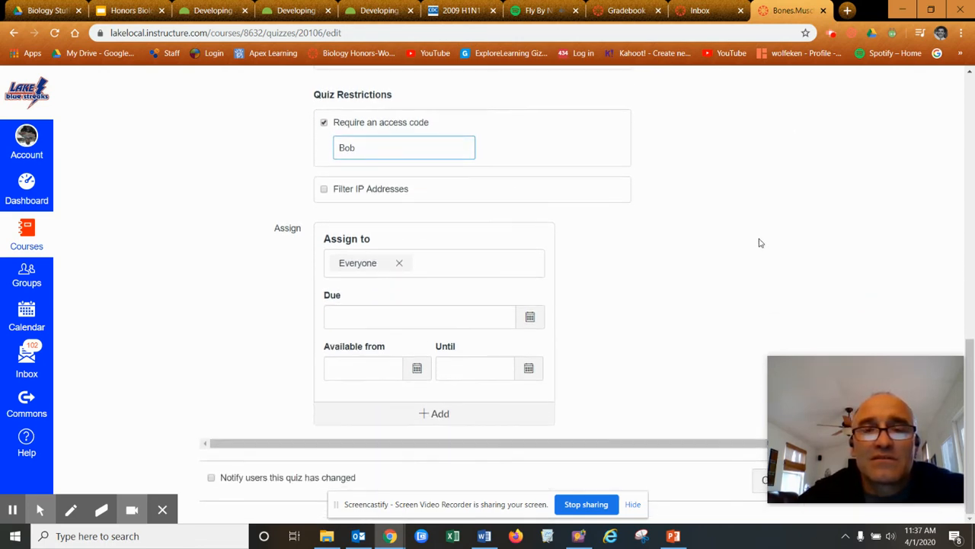
click(530, 317)
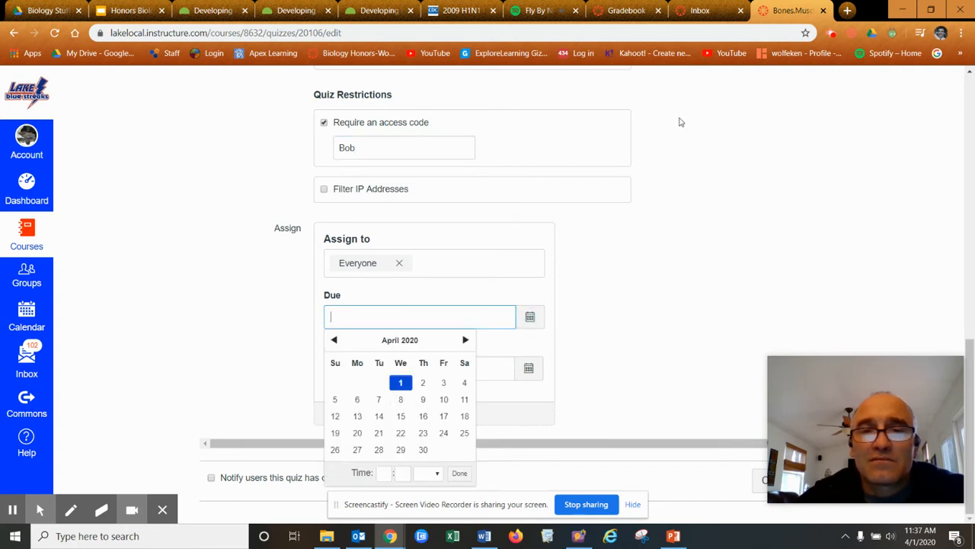
scroll(796, 238, up, 10)
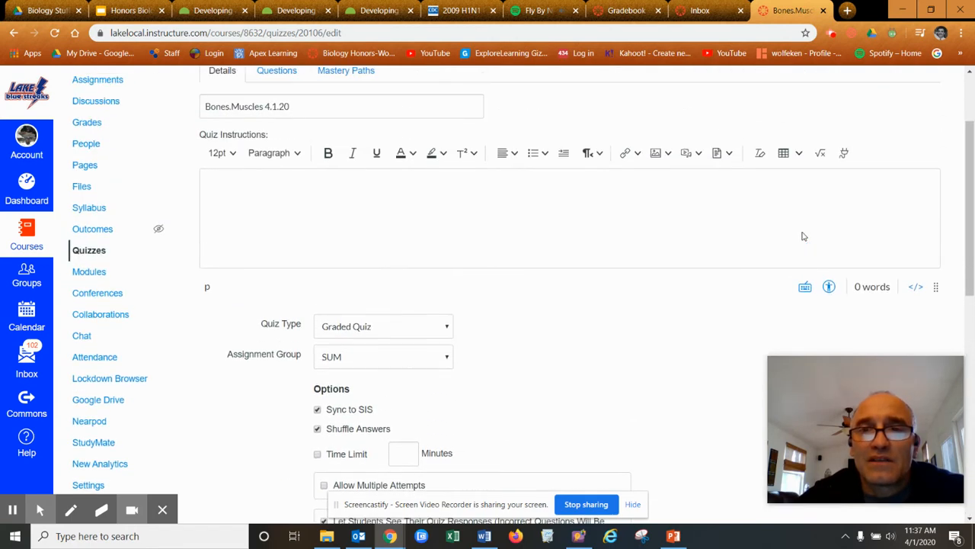
scroll(794, 236, down, 10)
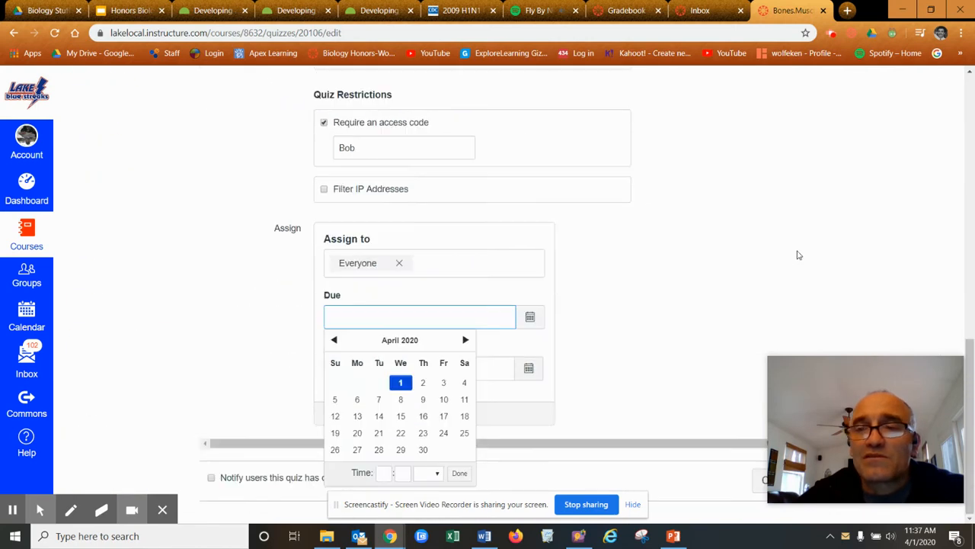
scroll(800, 254, up, 10)
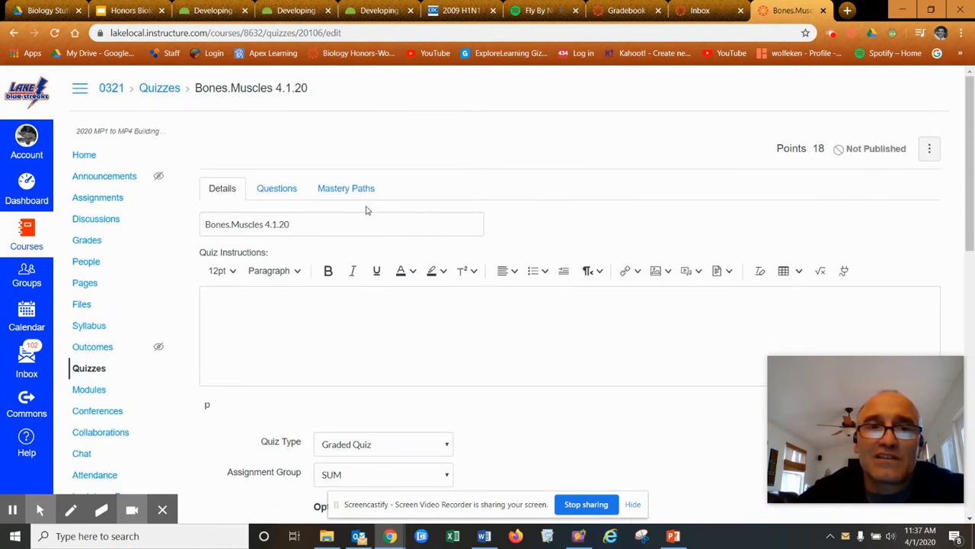
click(288, 192)
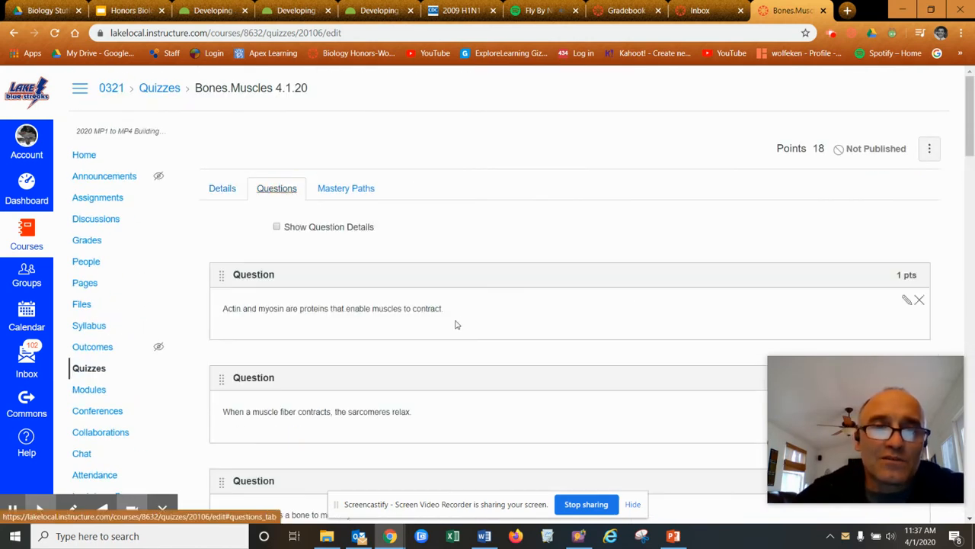
scroll(920, 265, down, 3)
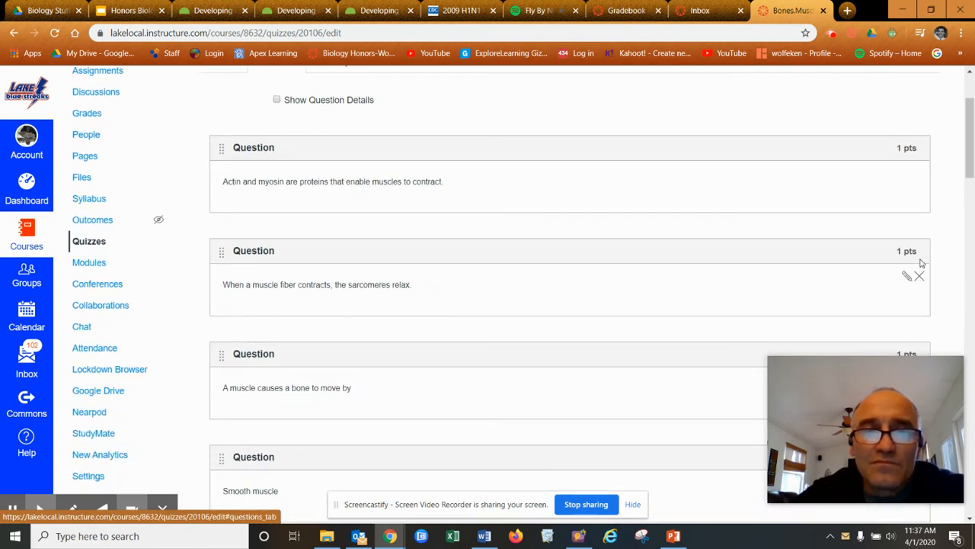
scroll(922, 267, up, 3)
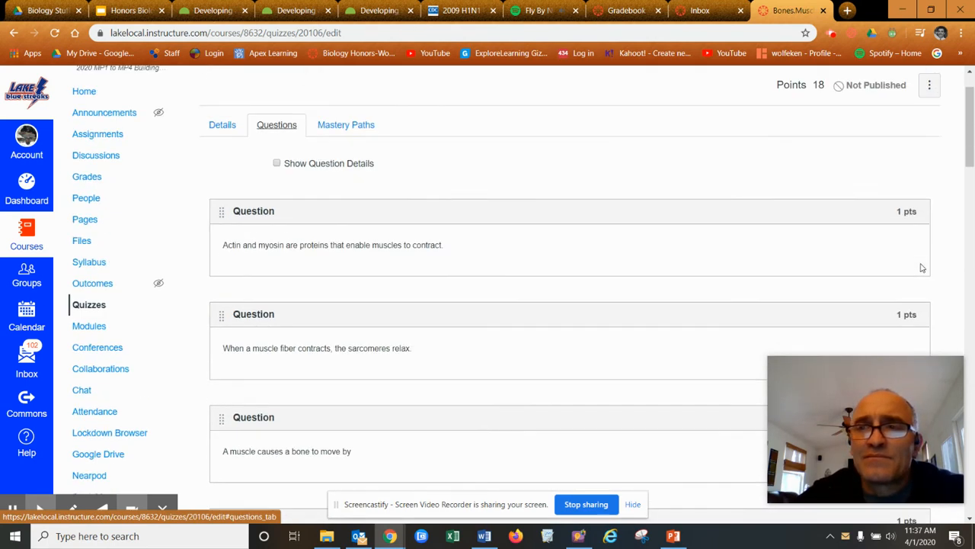
click(907, 238)
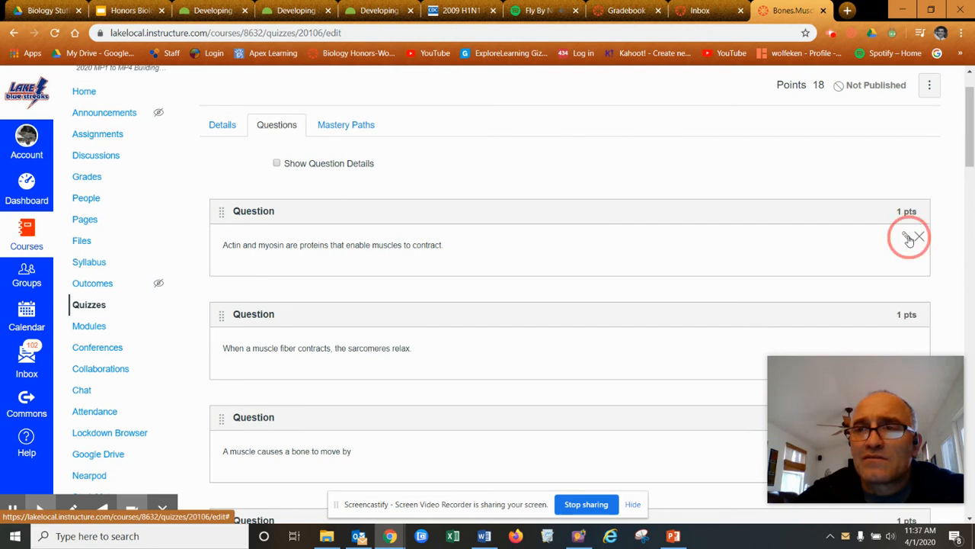
scroll(671, 280, down, 2)
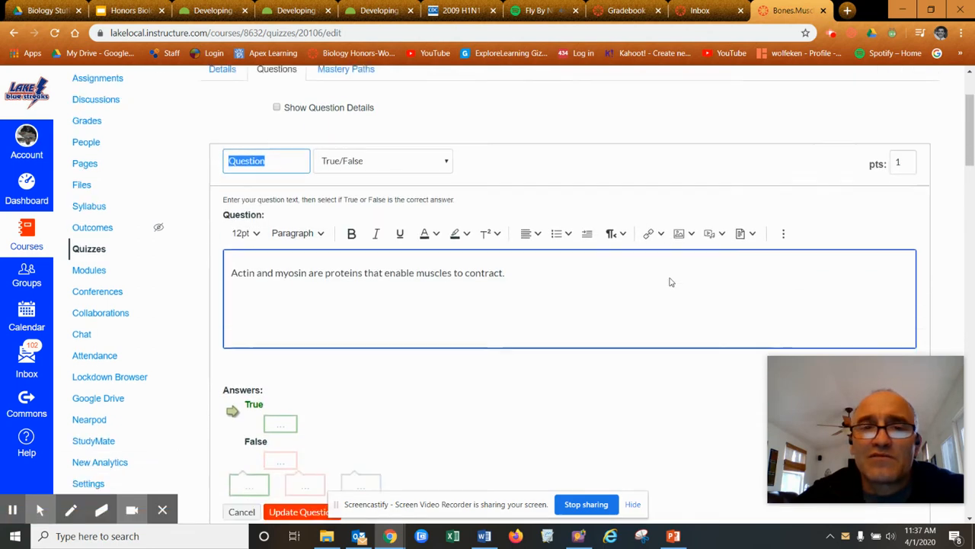
scroll(698, 269, up, 2)
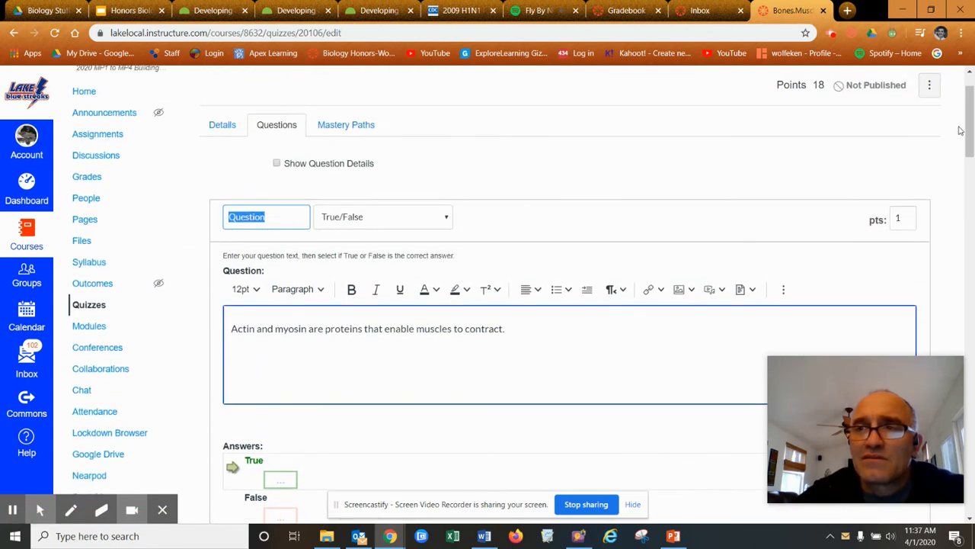
drag(967, 126, 917, 228)
click(907, 186)
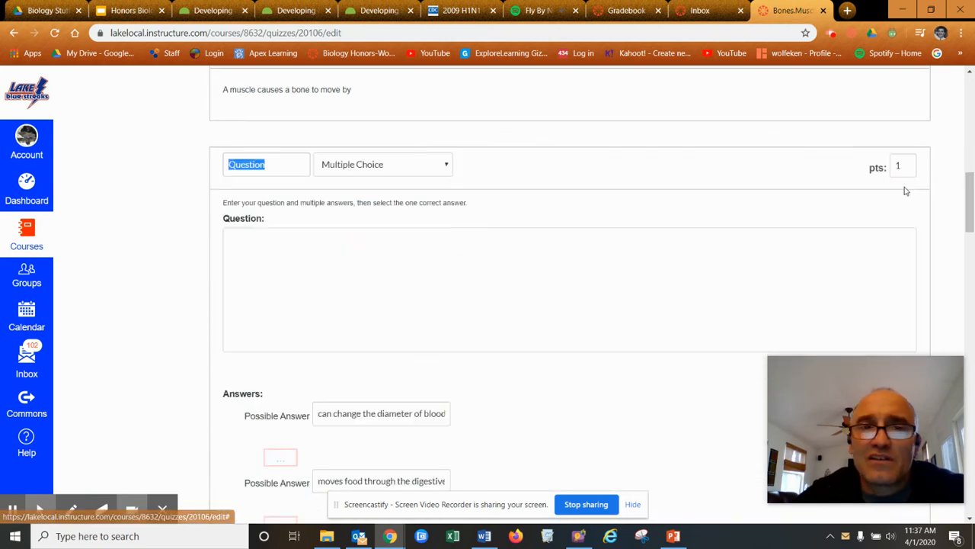
scroll(644, 307, down, 3)
scroll(645, 306, up, 3)
double_click(899, 165)
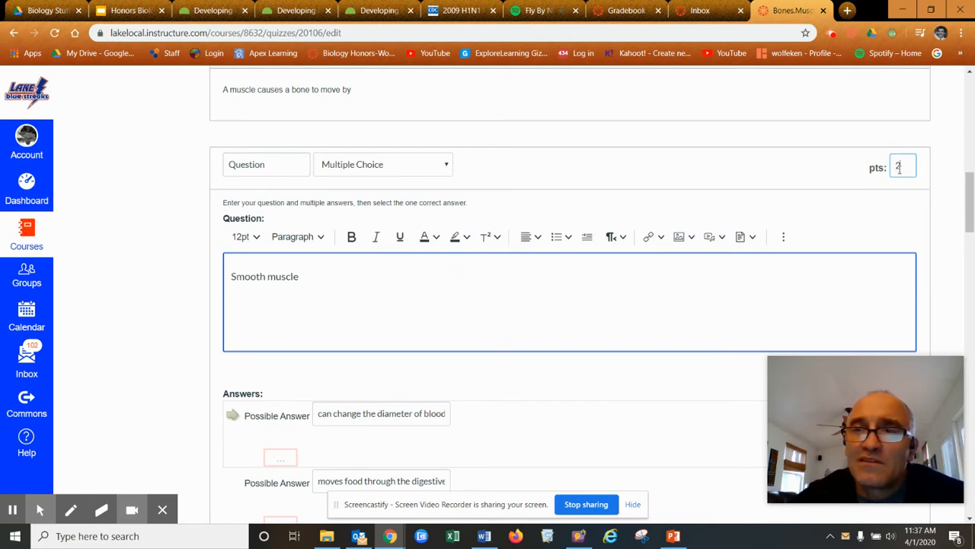
scroll(457, 240, down, 3)
scroll(488, 254, up, 4)
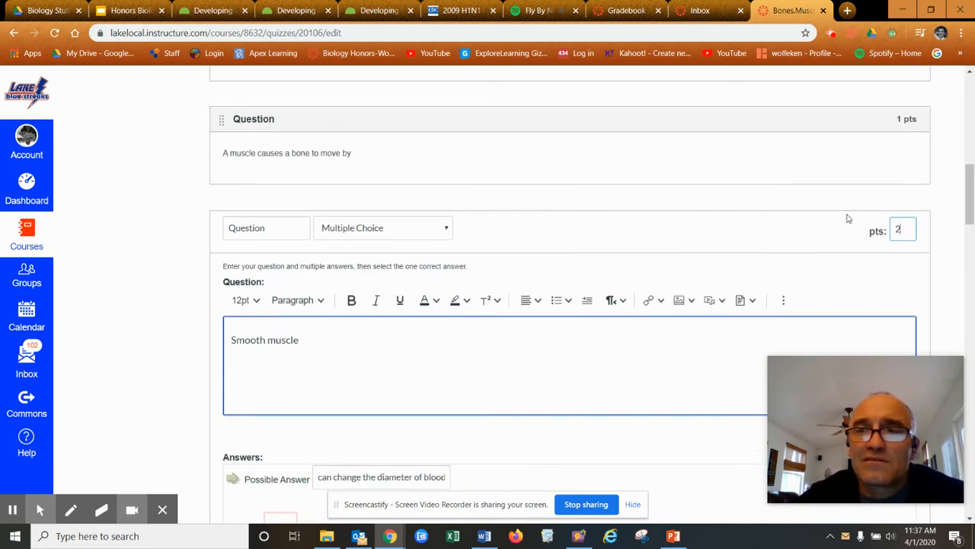
scroll(775, 267, down, 8)
scroll(499, 348, up, 2)
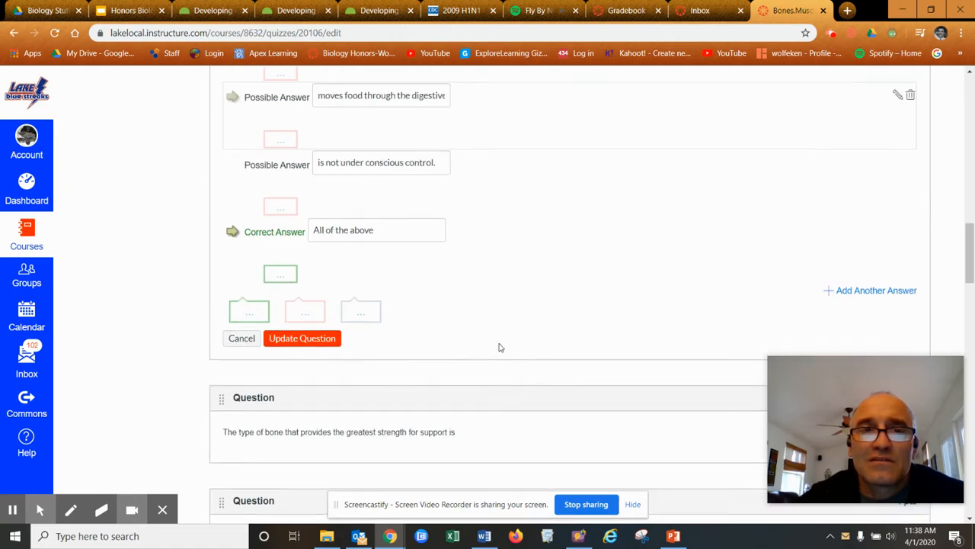
click(241, 337)
scroll(876, 168, up, 5)
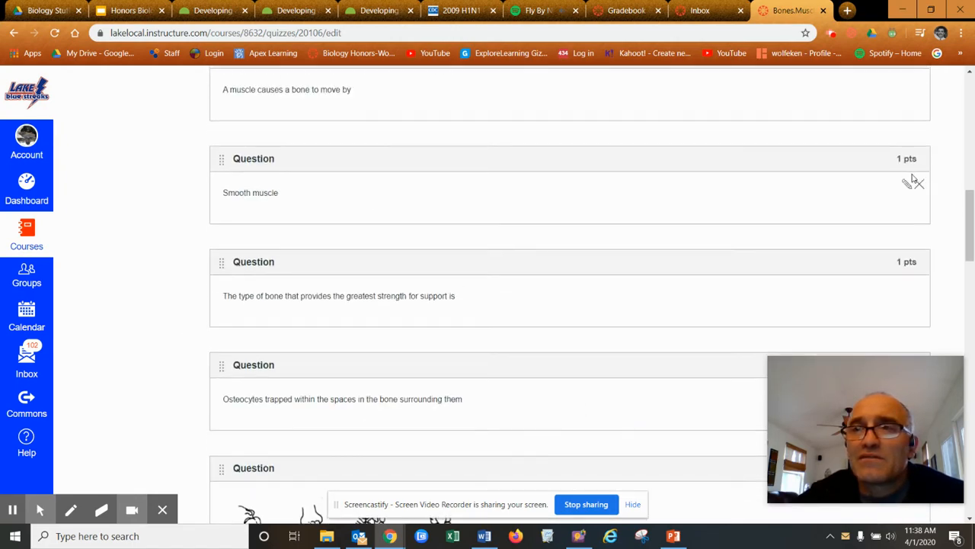
scroll(892, 177, up, 10)
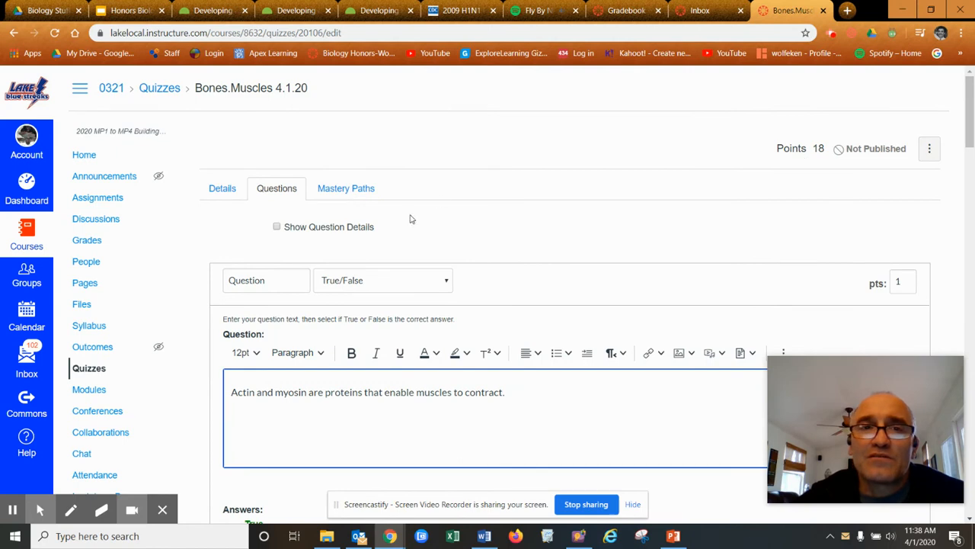
Change the strongest-bone question to 2 points and update it
click(232, 194)
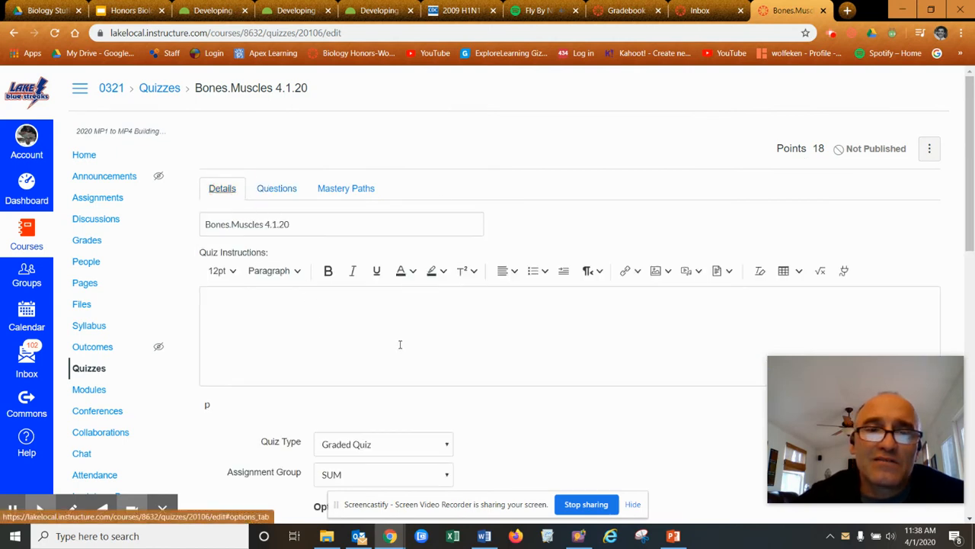
click(278, 190)
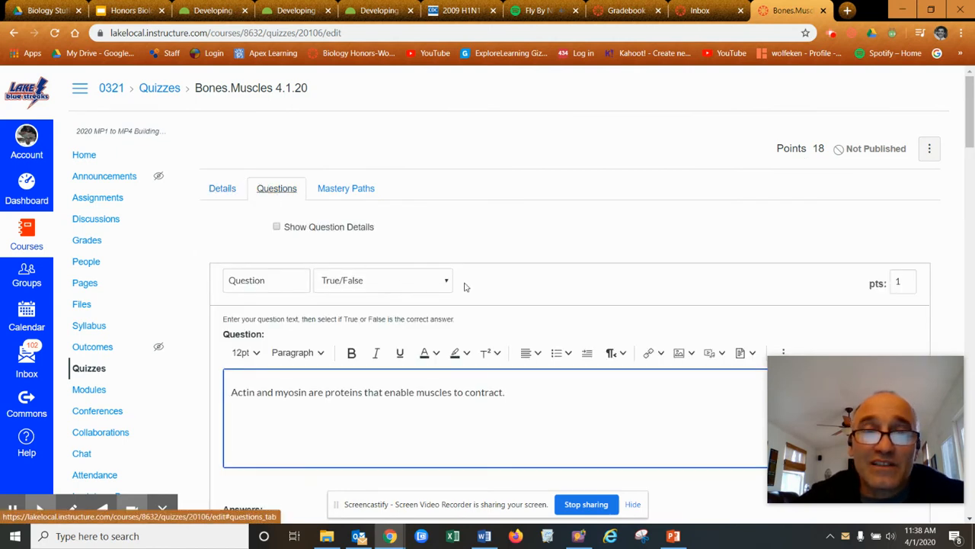
scroll(531, 292, down, 10)
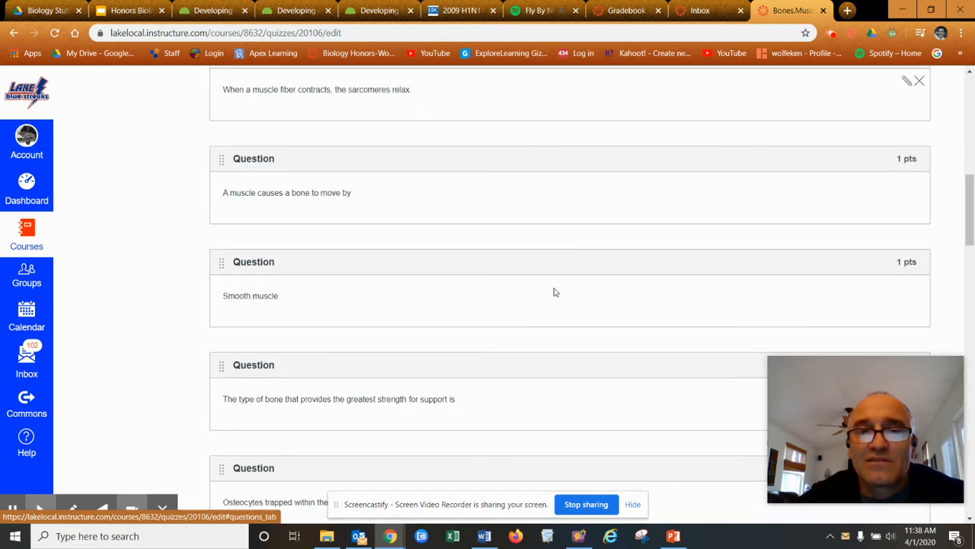
scroll(862, 241, down, 2)
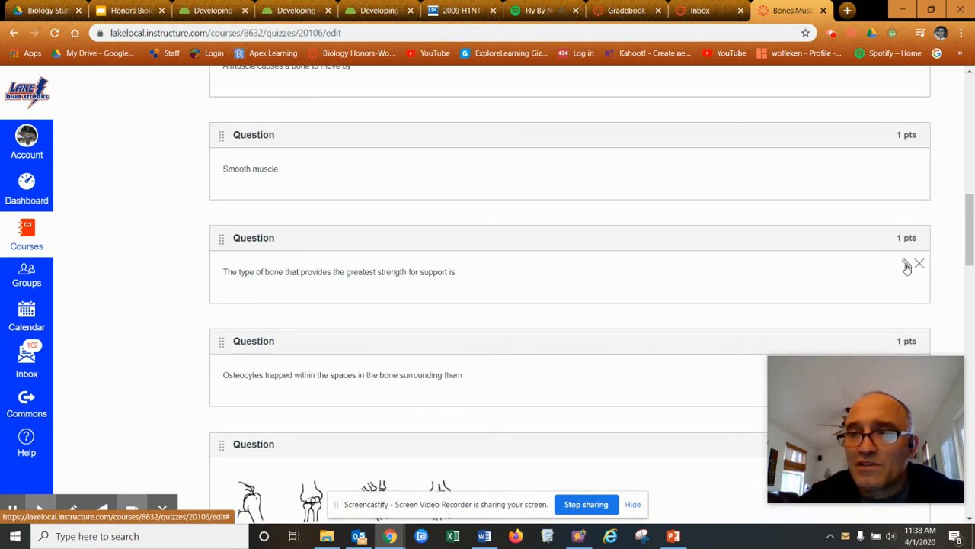
click(905, 262)
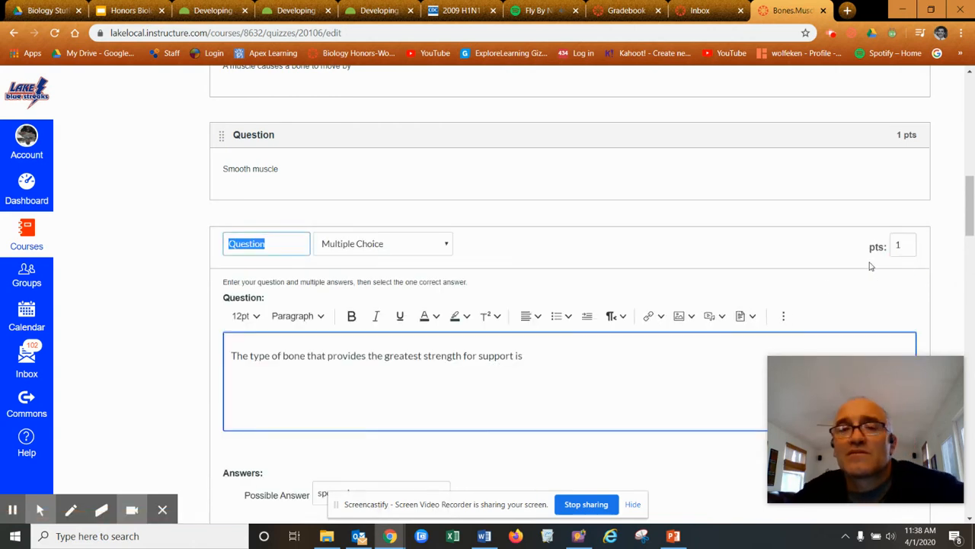
scroll(792, 283, down, 3)
scroll(807, 281, up, 2)
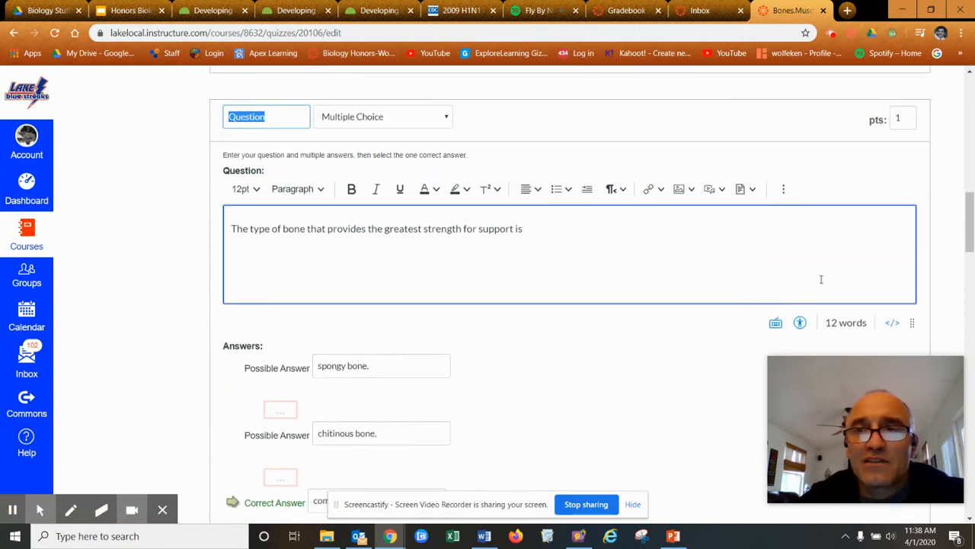
double_click(898, 121)
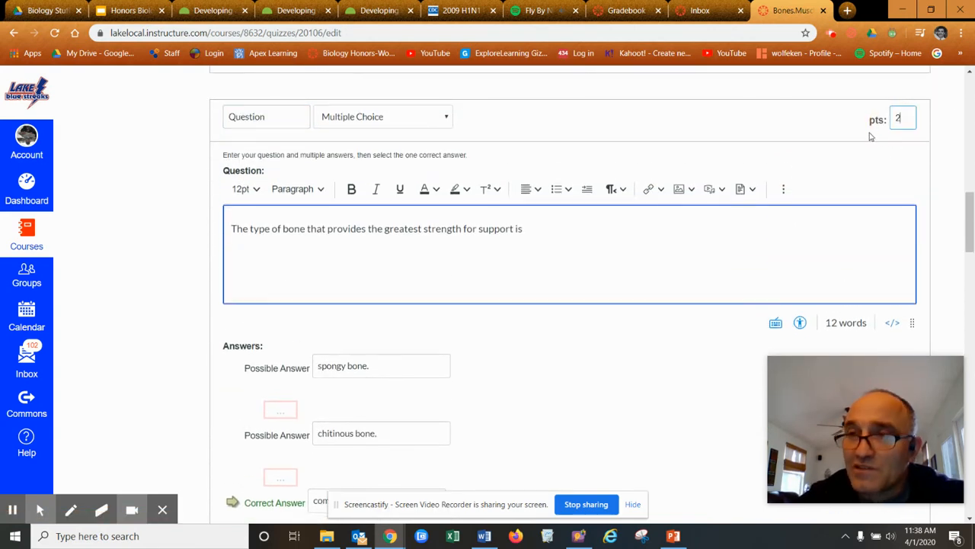
text(2)
scroll(725, 159, down, 4)
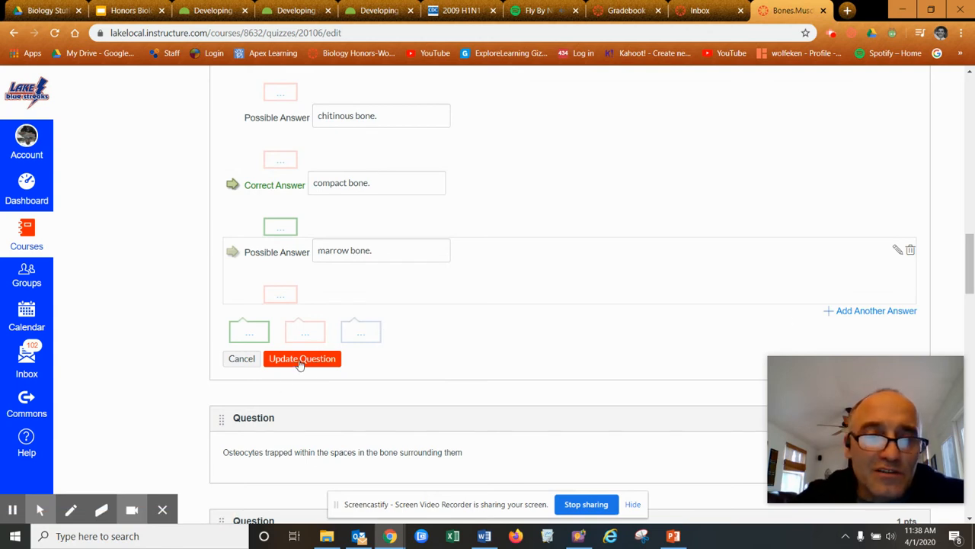
scroll(828, 185, up, 2)
scroll(806, 191, down, 3)
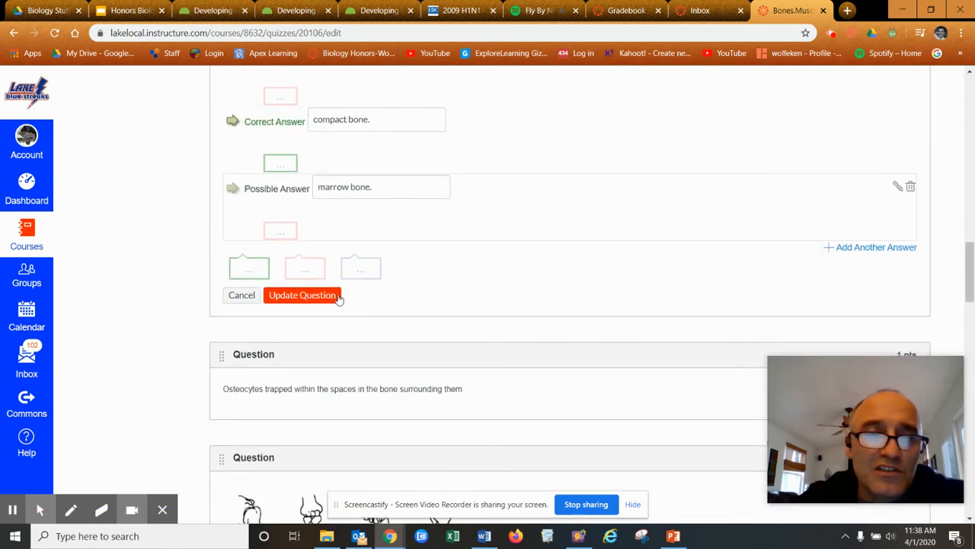
click(330, 296)
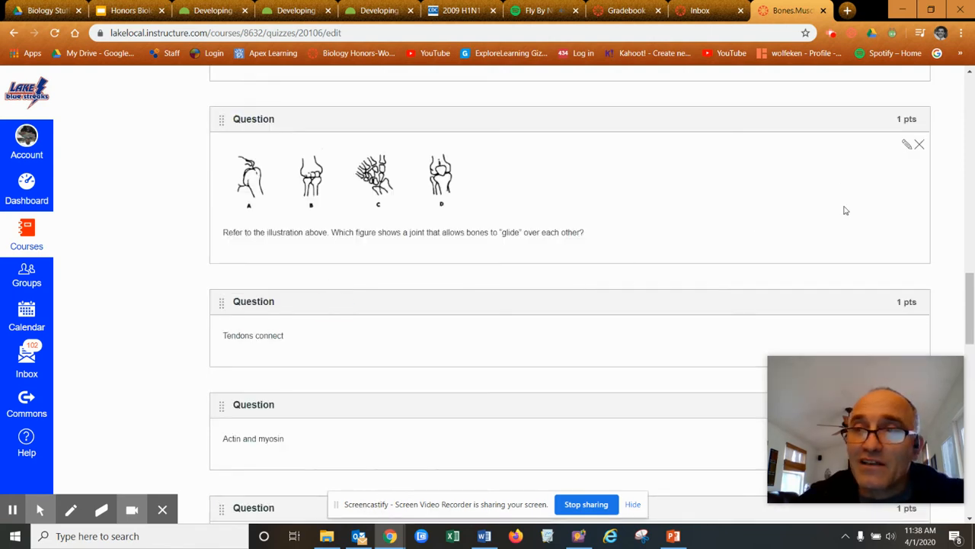
Change the Tendons connect question to 2 points and update it
scroll(887, 210, down, 2)
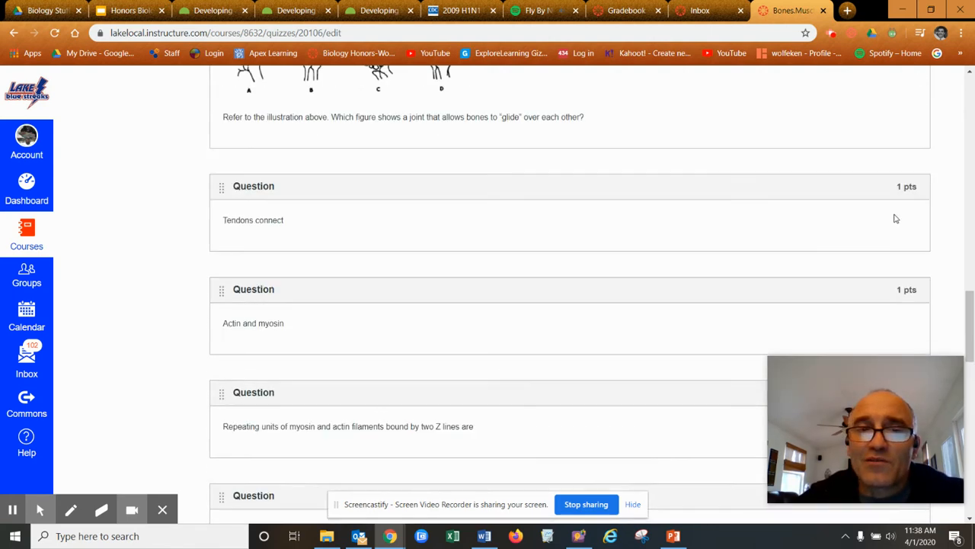
click(908, 202)
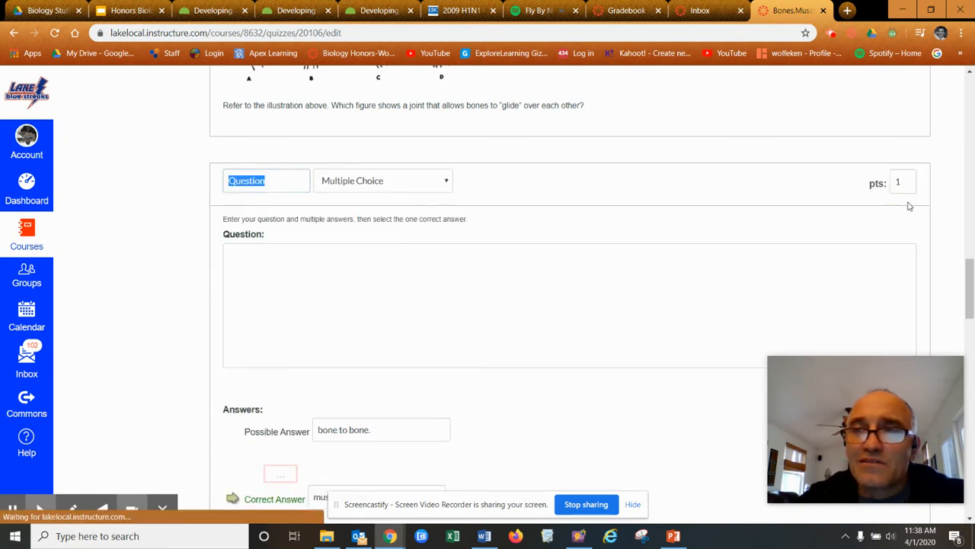
double_click(893, 184)
text(2)
scroll(704, 206, down, 6)
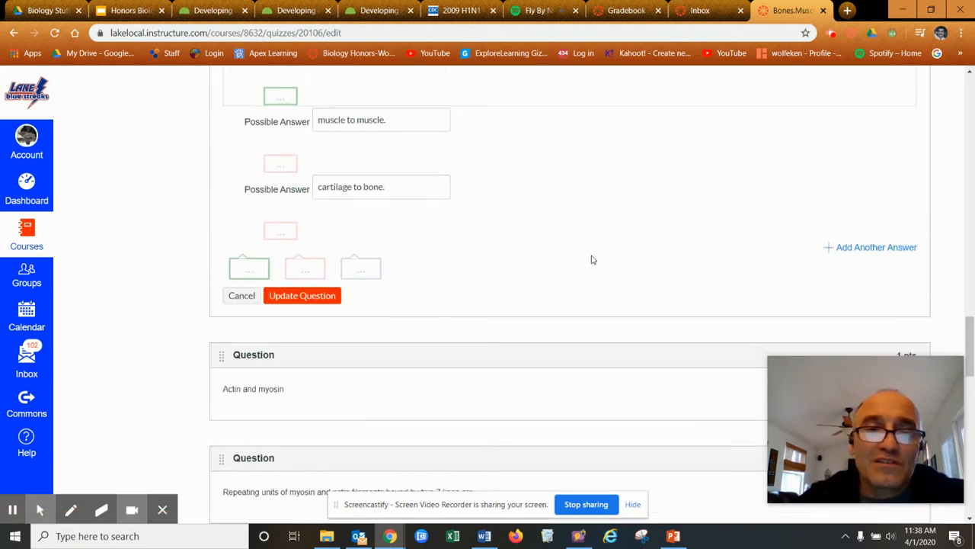
click(307, 297)
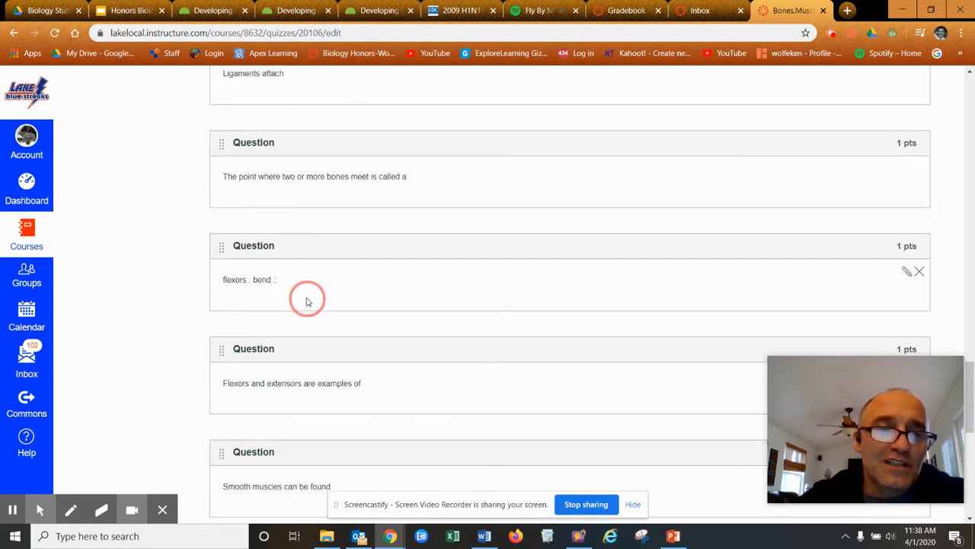
Scroll to the bottom of the question list and save the quiz
scroll(488, 337, down, 7)
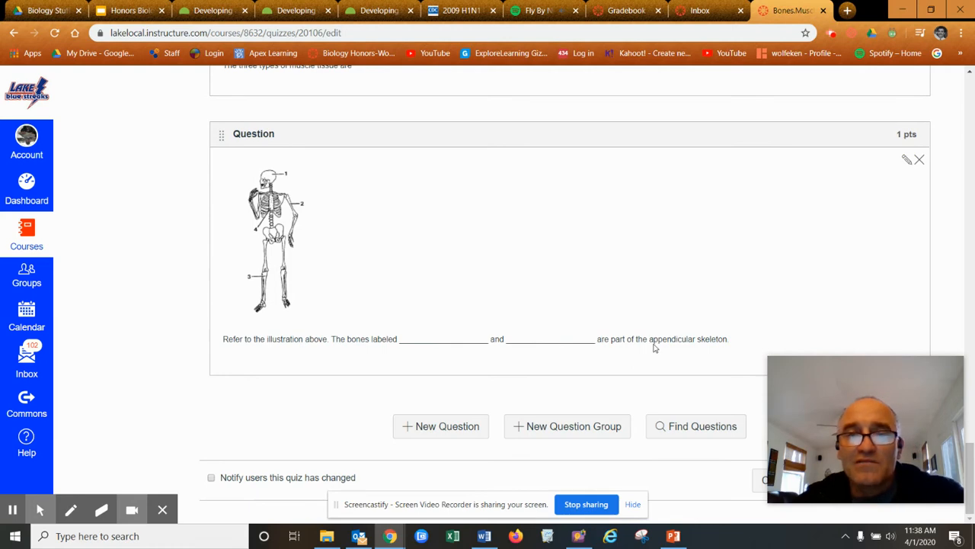
mouse_move(868, 392)
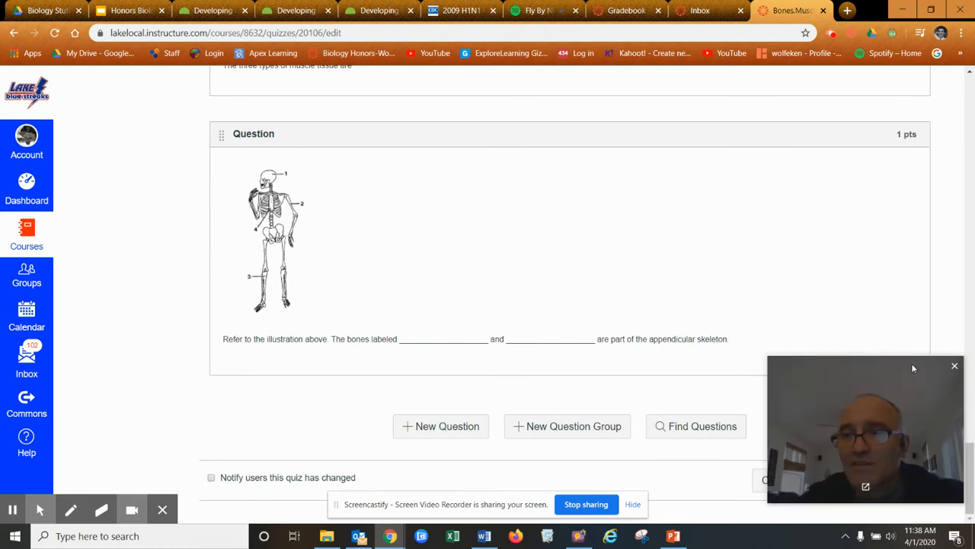
scroll(724, 455, up, 4)
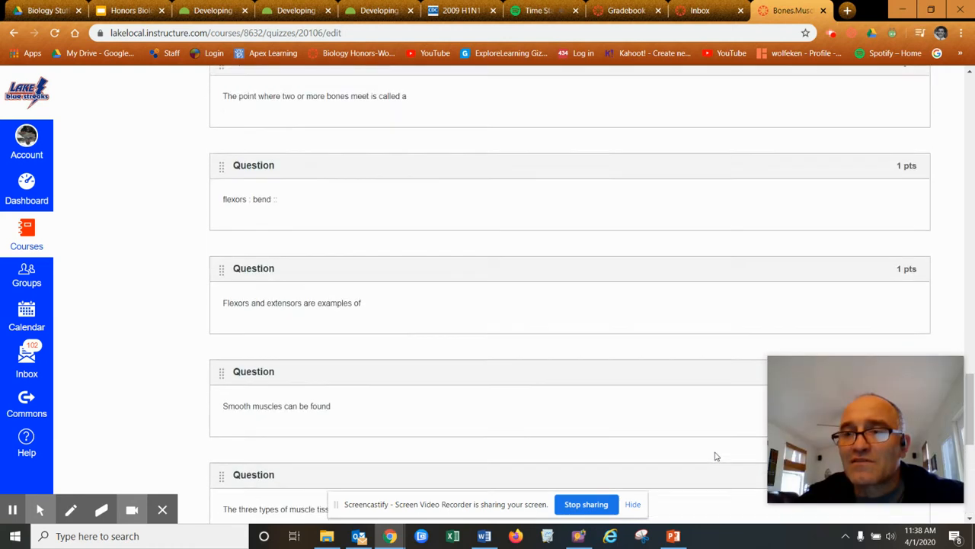
scroll(723, 455, down, 4)
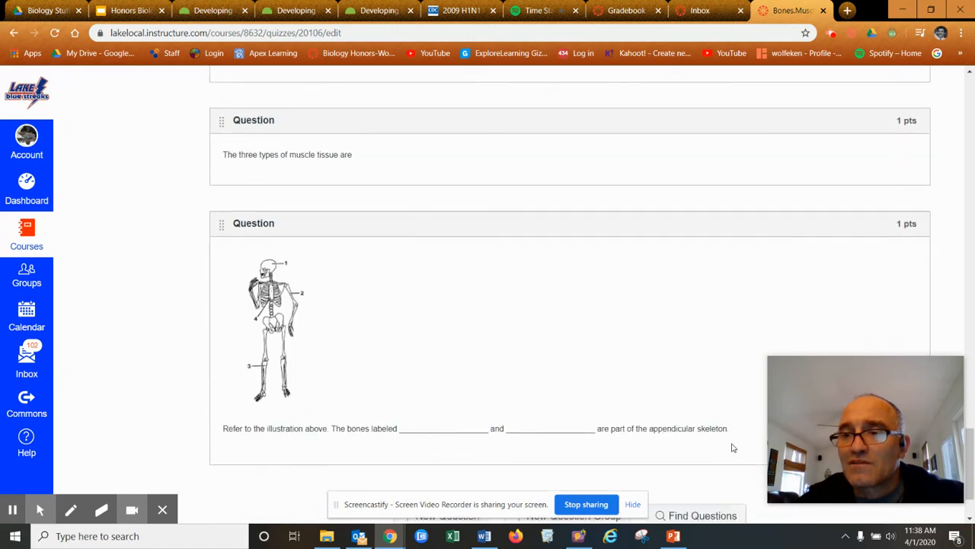
scroll(737, 444, up, 1)
scroll(737, 444, down, 1)
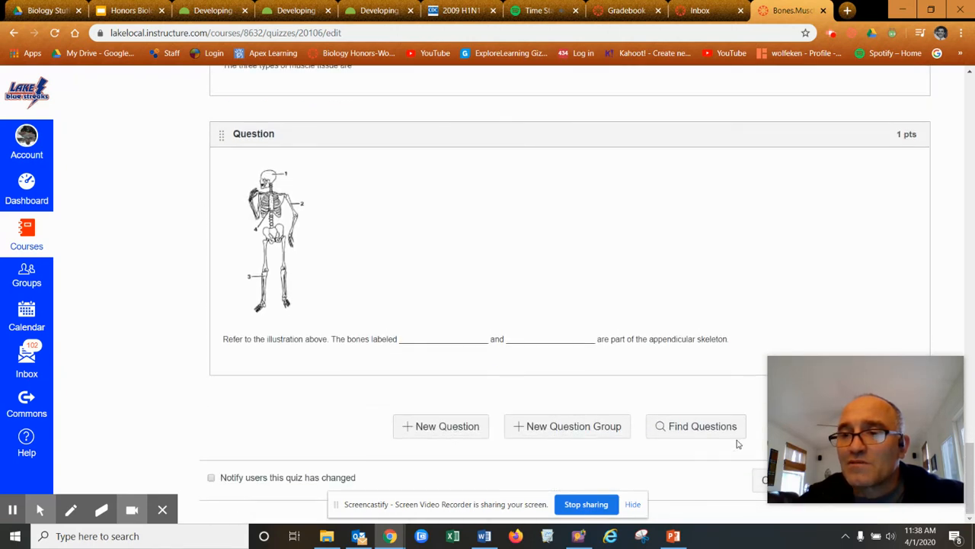
drag(972, 460, 972, 456)
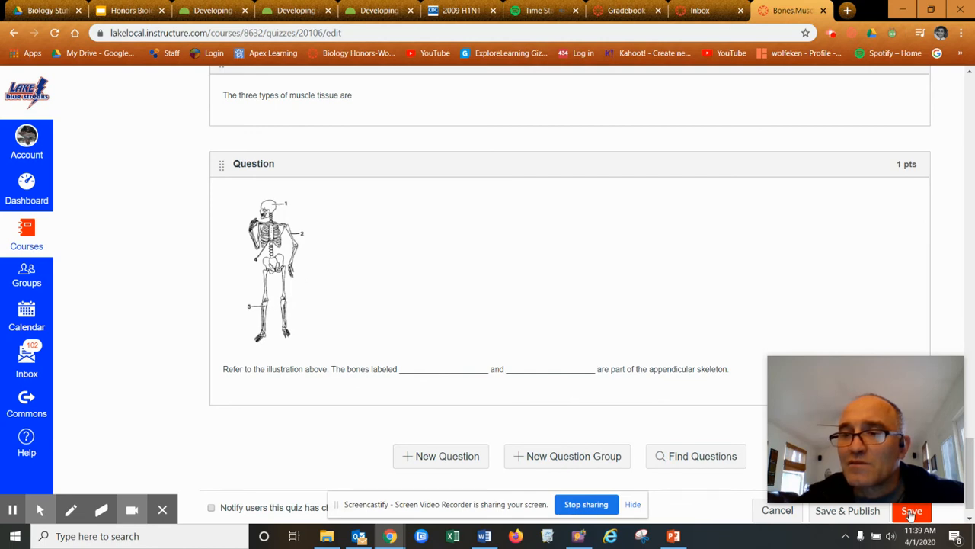
click(911, 516)
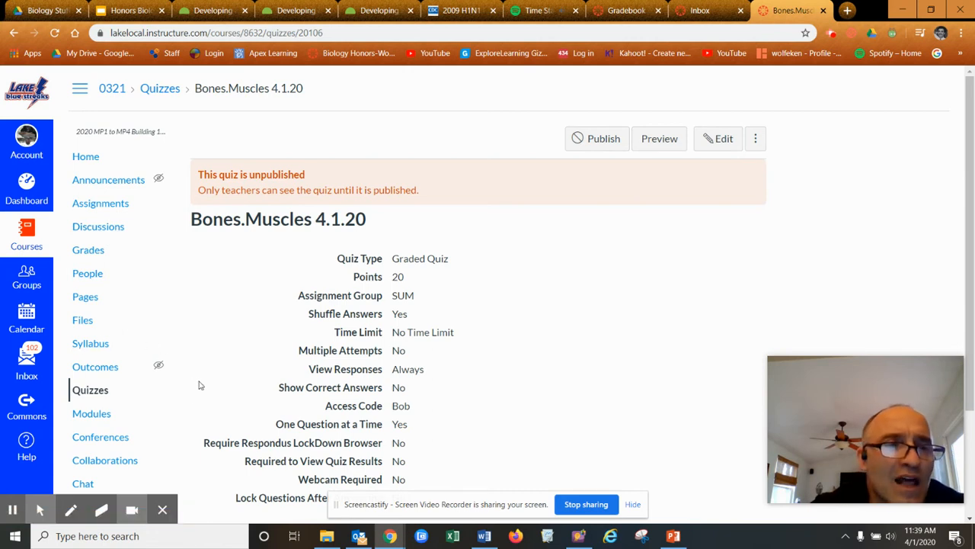
Review the saved 20-point Bones.Muscles 4.1.20 summary, then return to the course home page
scroll(198, 385, down, 2)
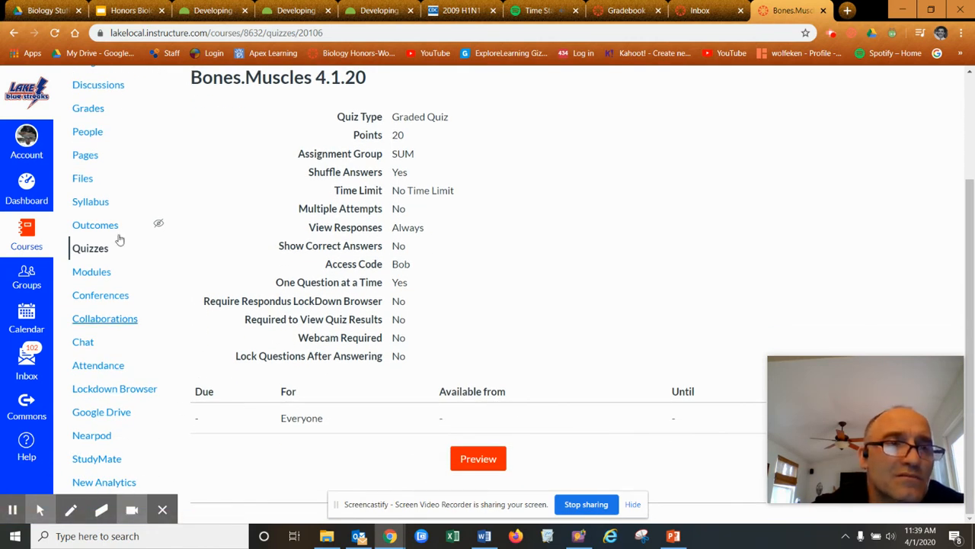
scroll(187, 255, up, 2)
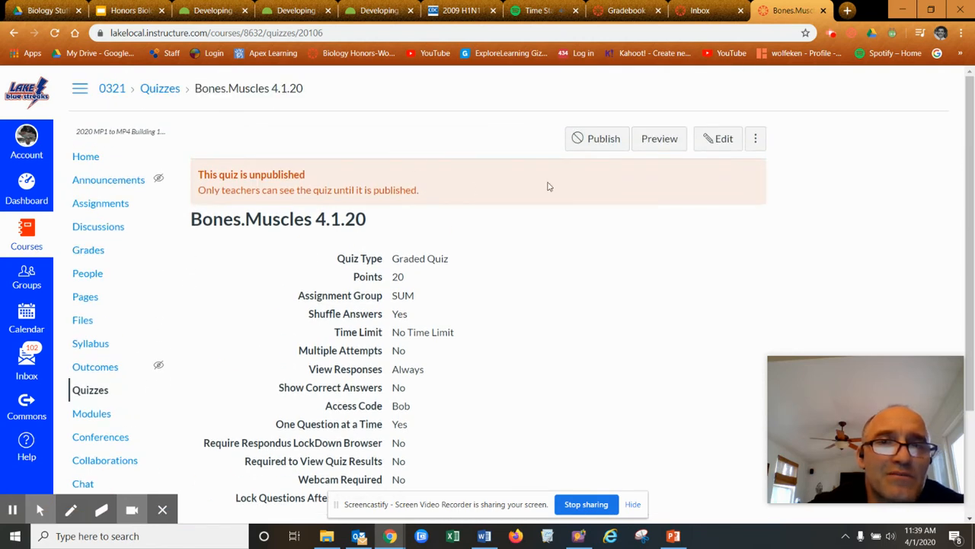
scroll(259, 407, down, 2)
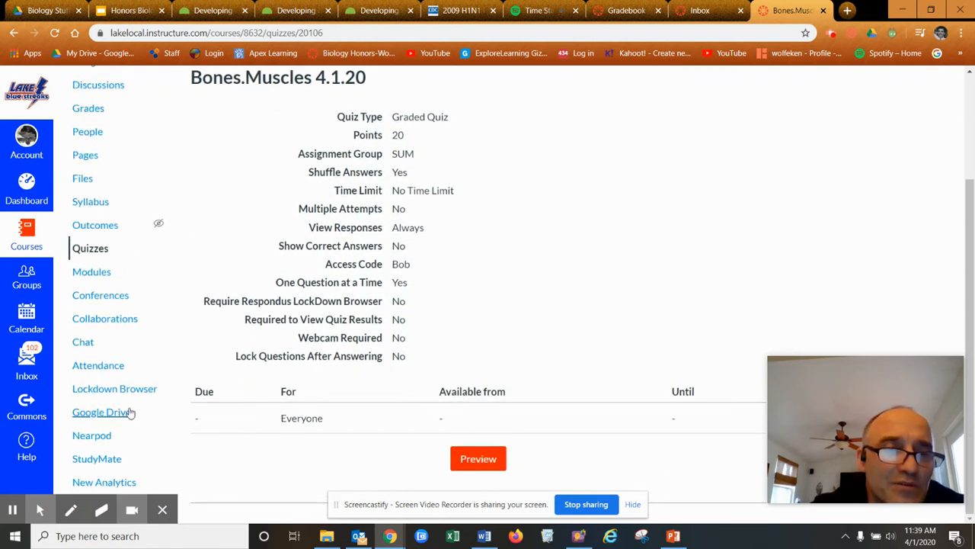
scroll(165, 267, up, 2)
click(95, 158)
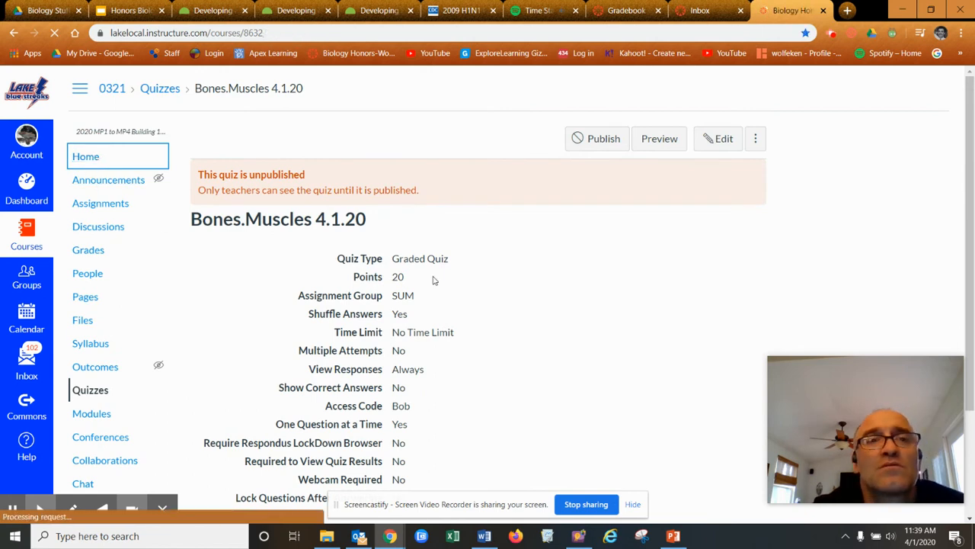
Open Lockdown Browser from the course menu and continue past its welcome page to the dashboard
scroll(310, 272, down, 3)
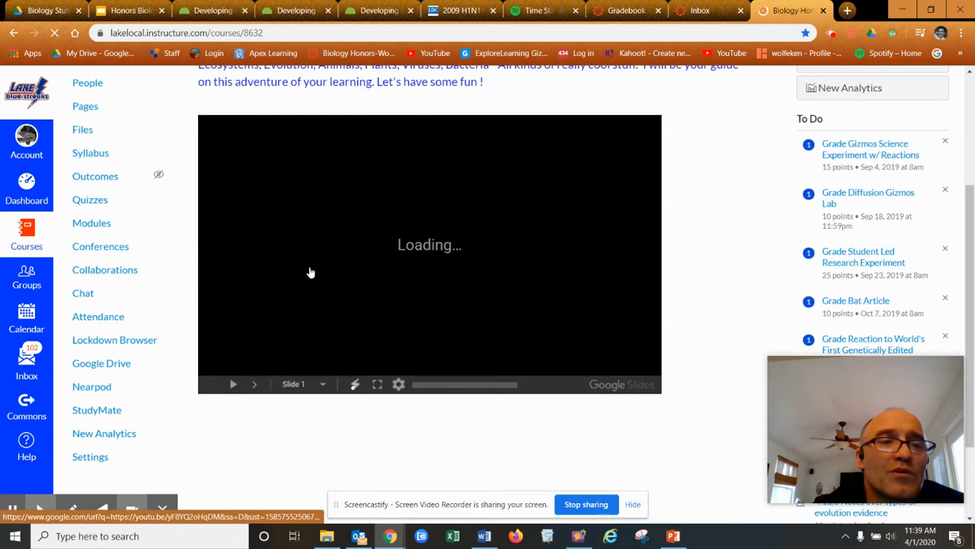
scroll(311, 272, down, 1)
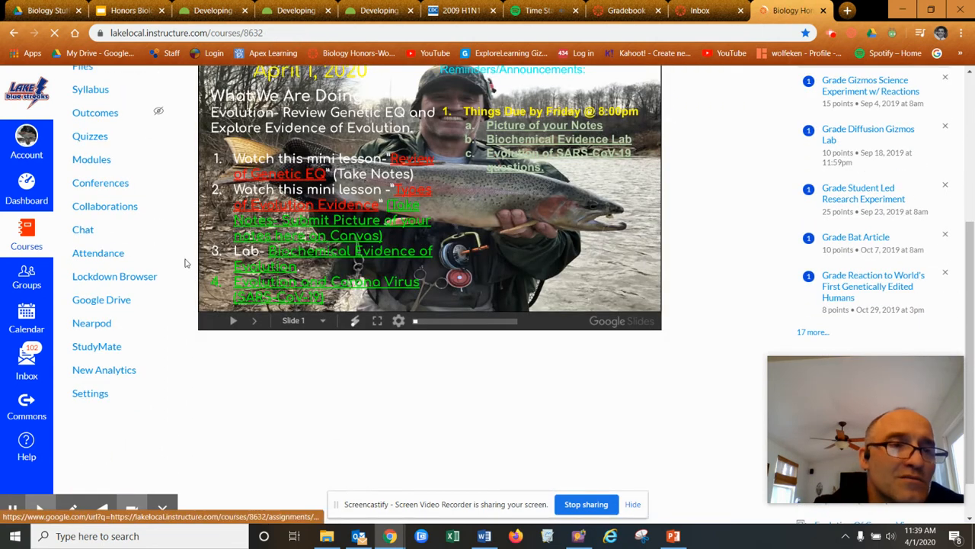
click(116, 279)
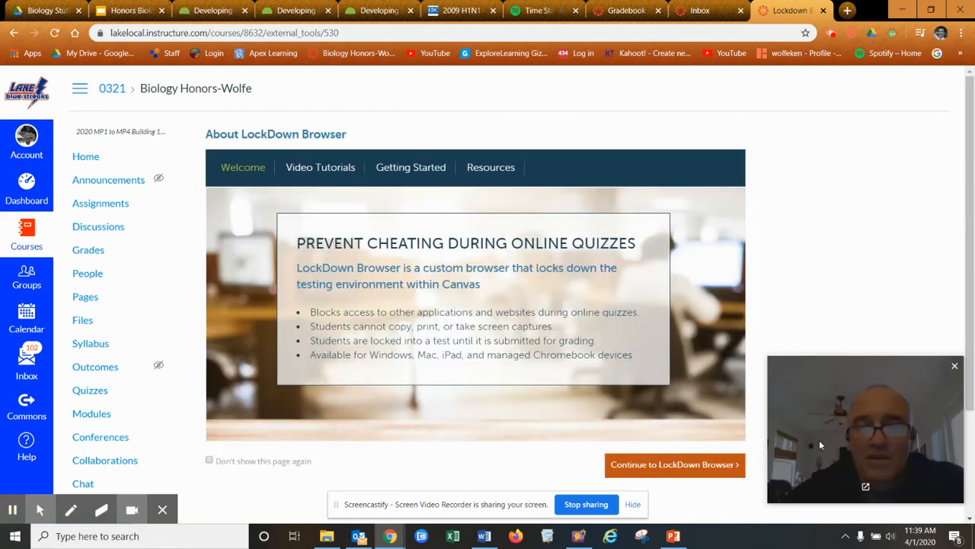
click(695, 466)
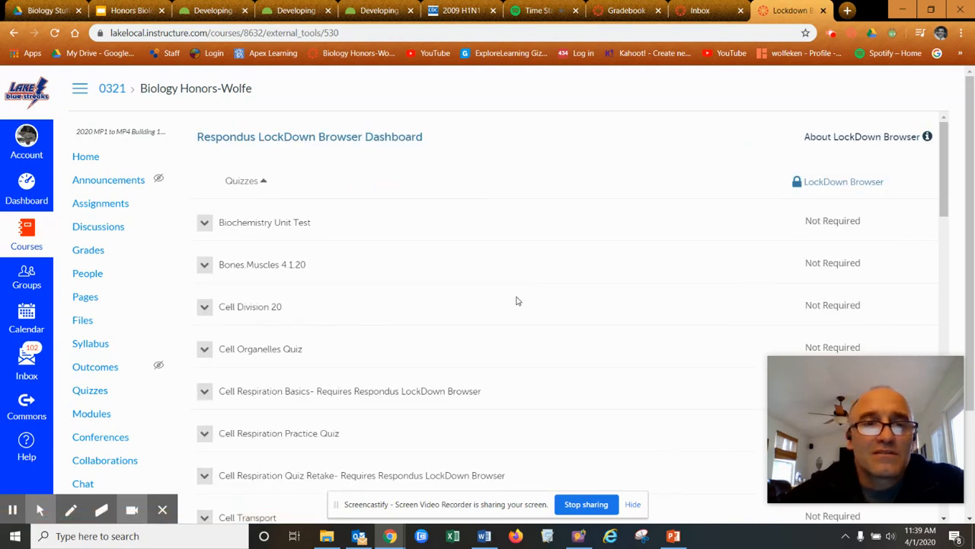
Set Bones Muscles 4.1.20 to Require Respondus LockDown Browser and save
click(205, 267)
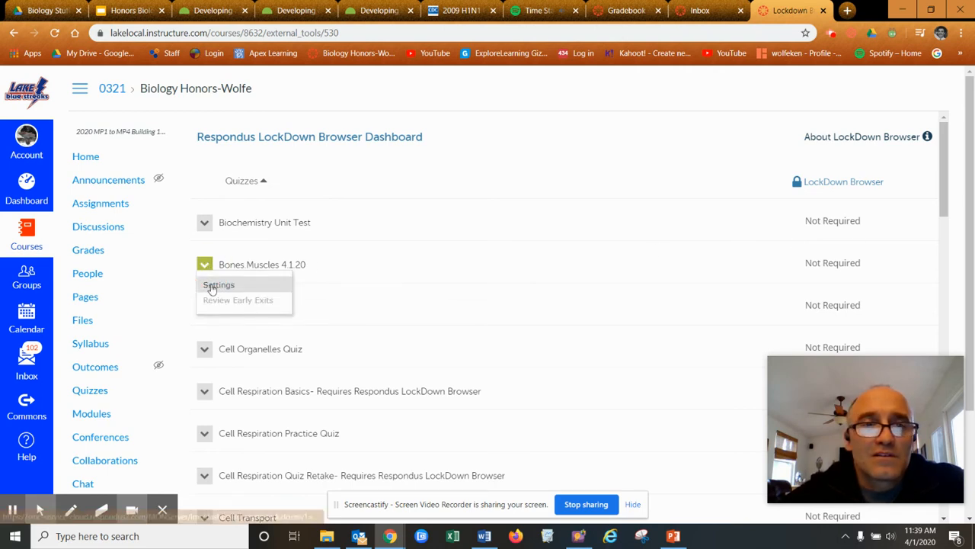
click(225, 289)
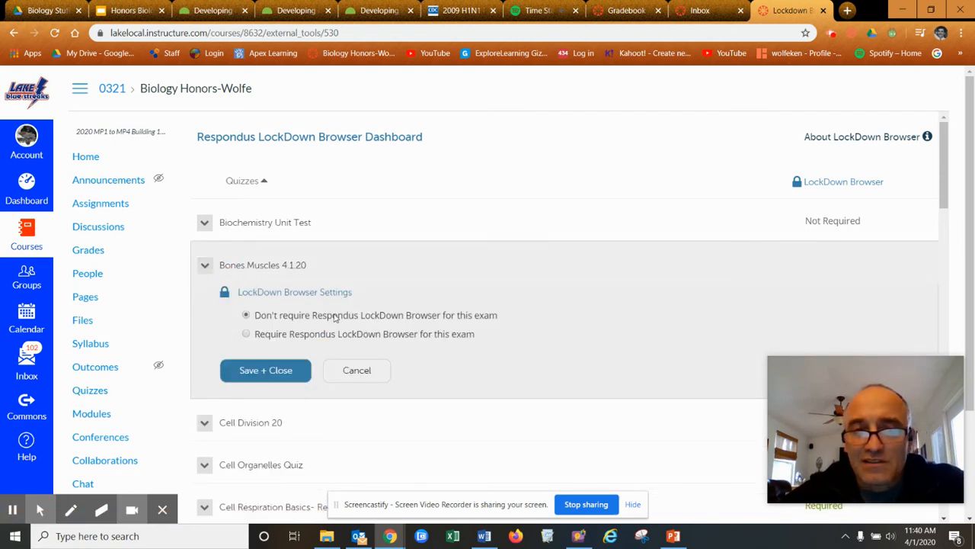
click(245, 333)
scroll(458, 336, down, 1)
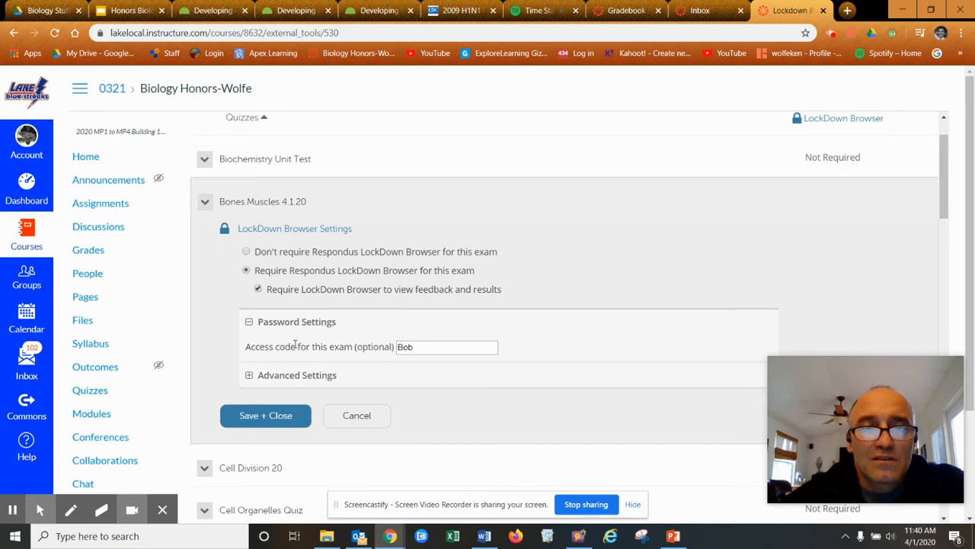
scroll(438, 323, down, 1)
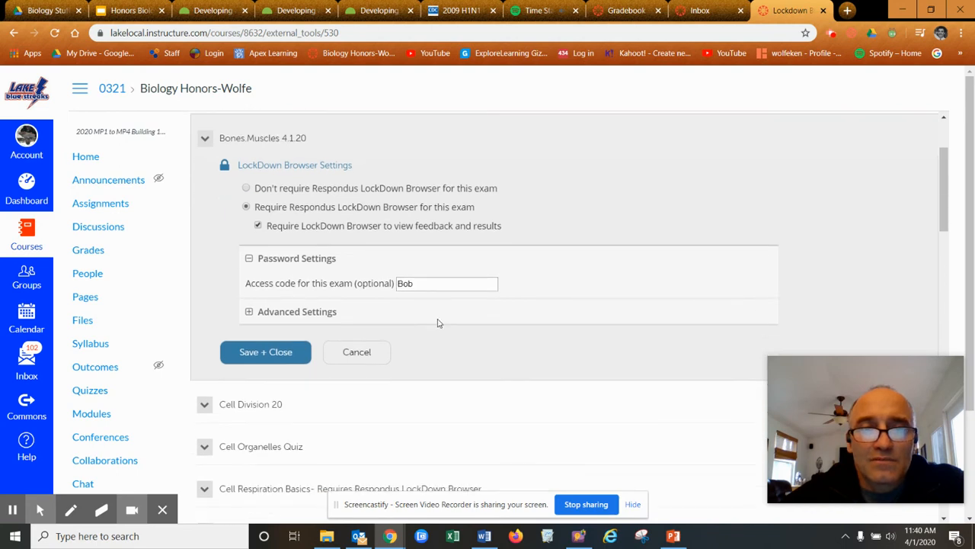
click(282, 351)
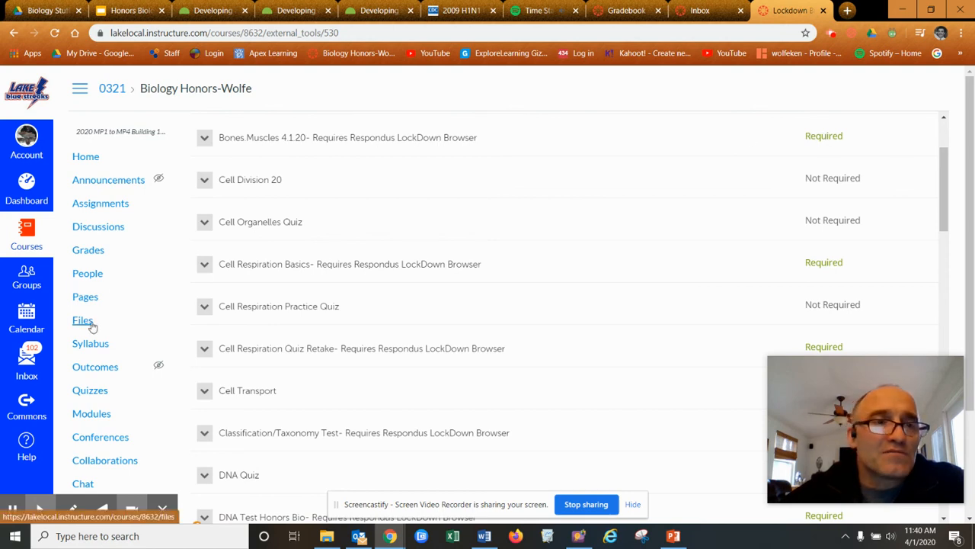
Open the course Quizzes list, check Bones.Muscles' LockDown requirement, and reload the list
click(103, 391)
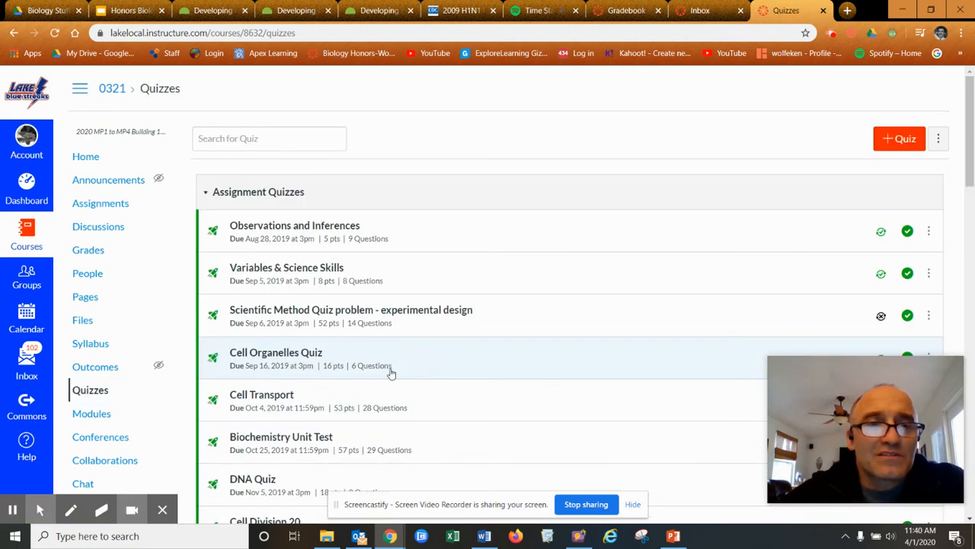
scroll(434, 370, down, 4)
scroll(455, 368, up, 2)
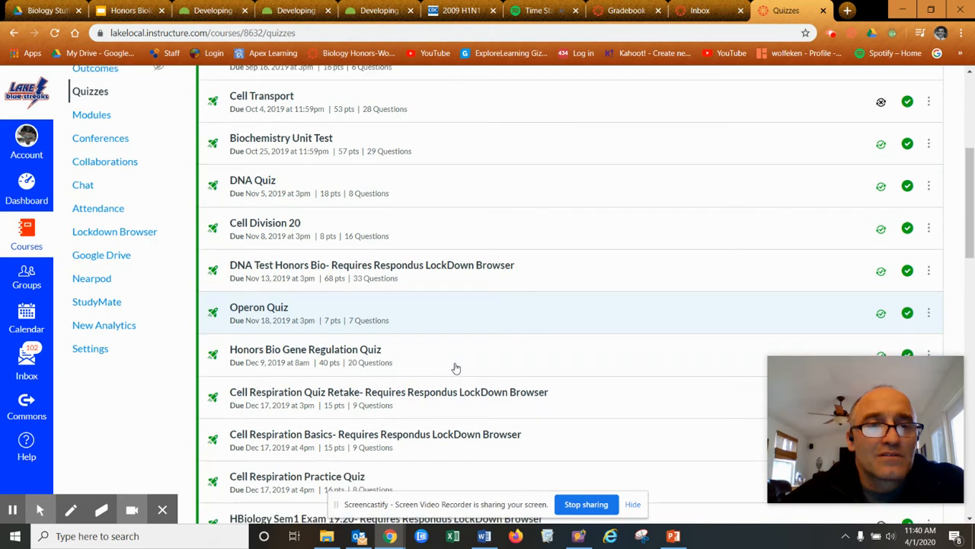
scroll(455, 369, down, 7)
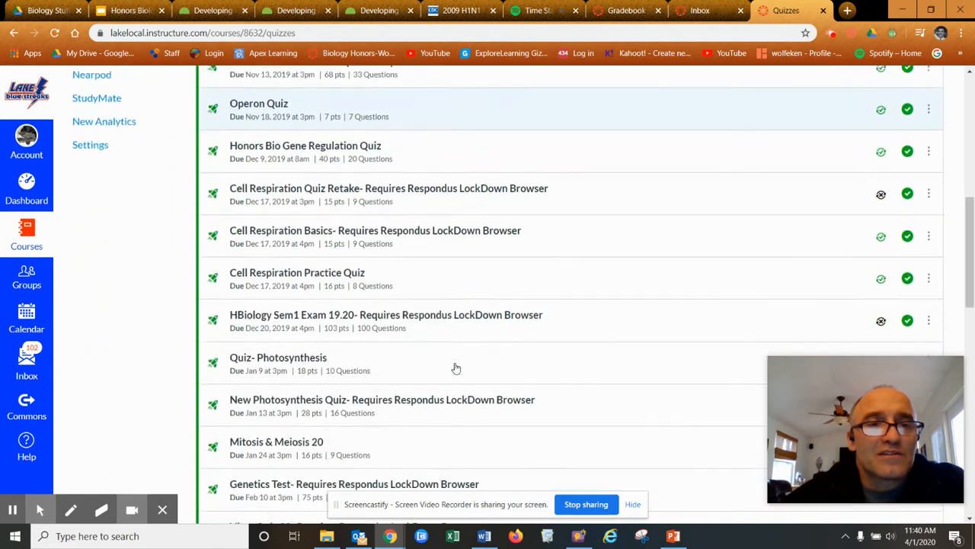
scroll(455, 369, down, 3)
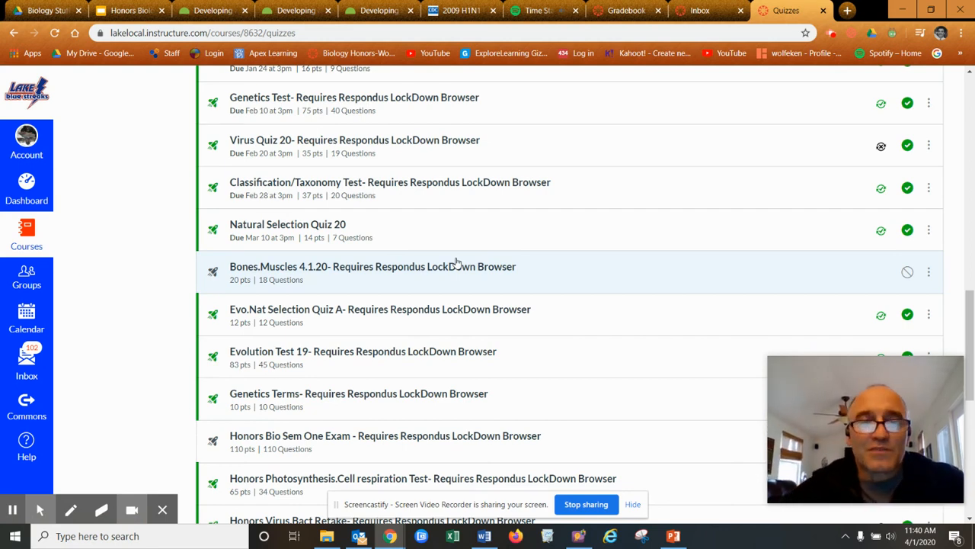
drag(968, 329, 969, 114)
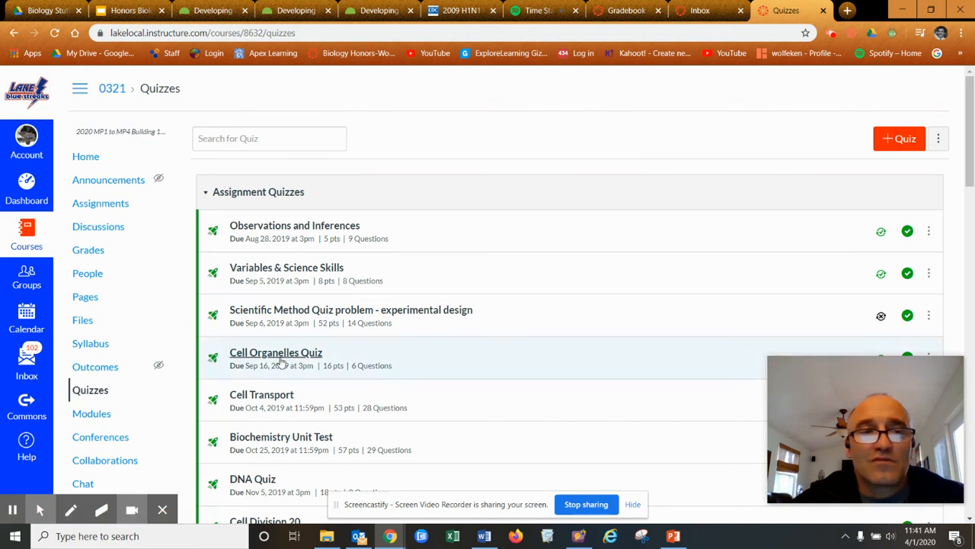
click(101, 394)
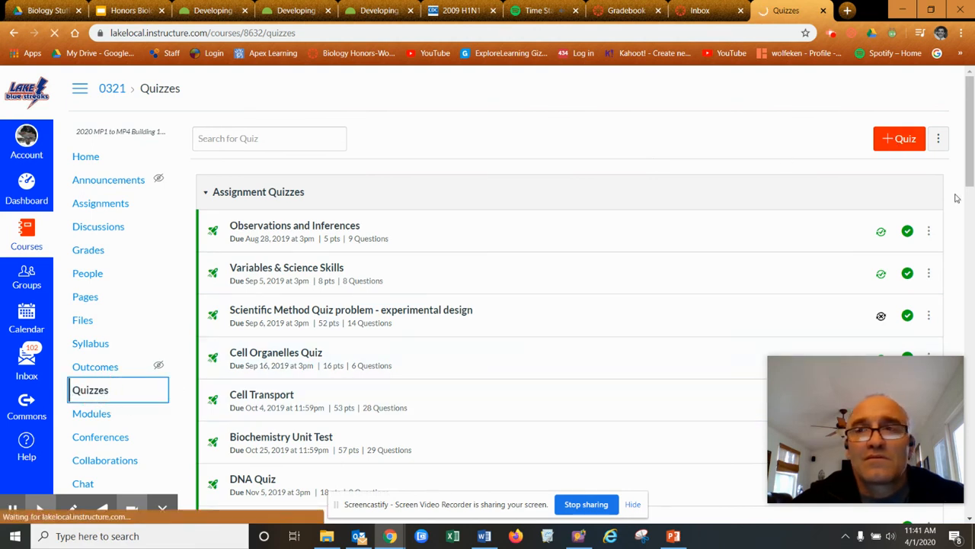
Create a new quiz with the Classic Quizzes engine
click(895, 141)
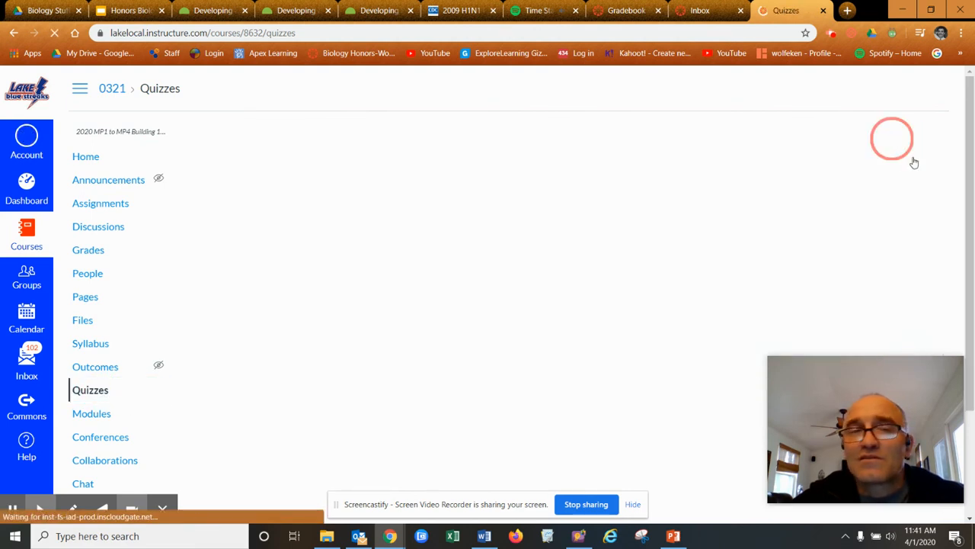
click(889, 144)
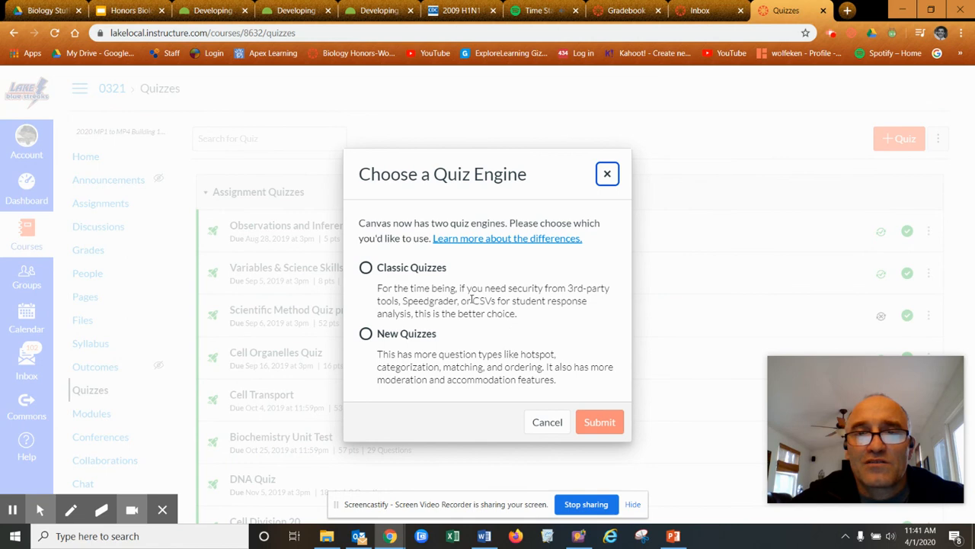
click(366, 269)
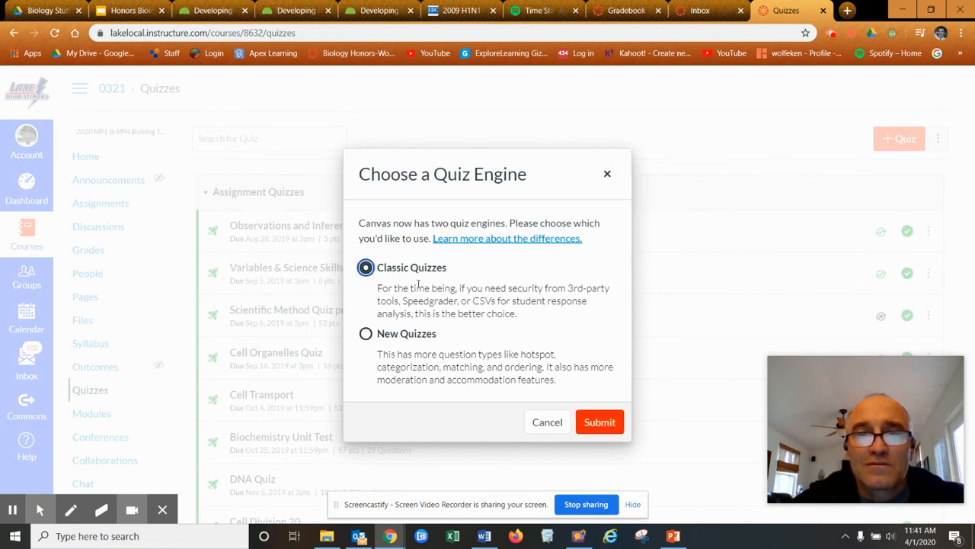
click(600, 423)
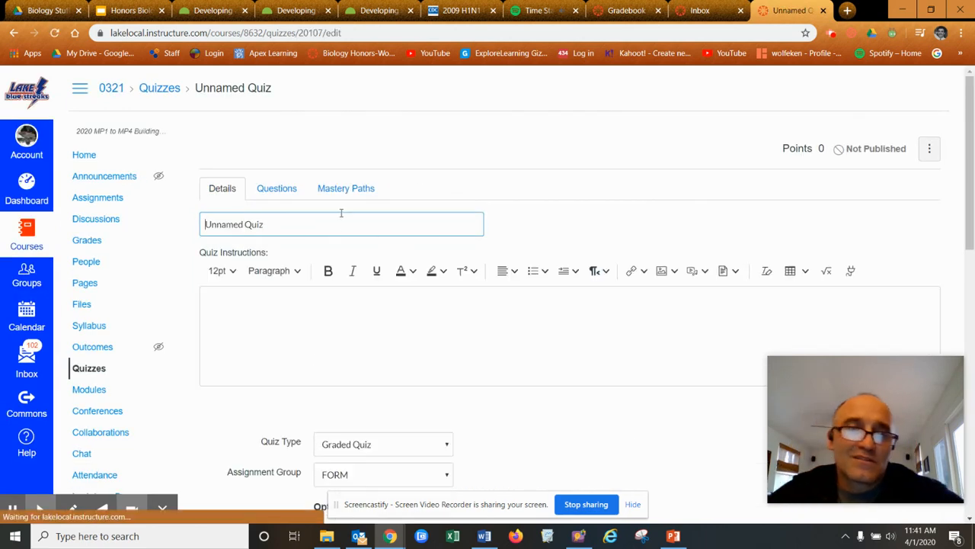
Add a new question on the Unnamed Quiz's Questions tab, keeping the Multiple Choice type
scroll(381, 320, down, 7)
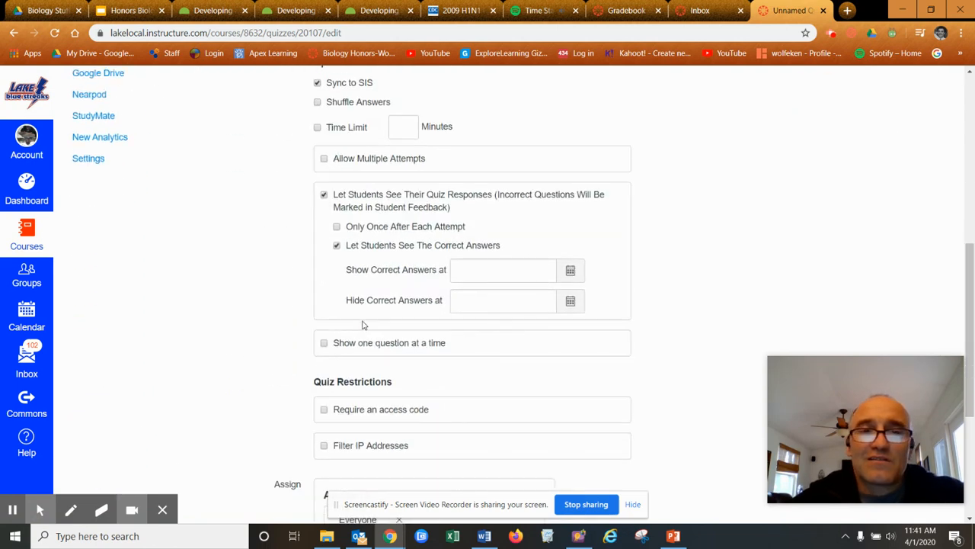
scroll(512, 293, up, 2)
scroll(510, 288, up, 5)
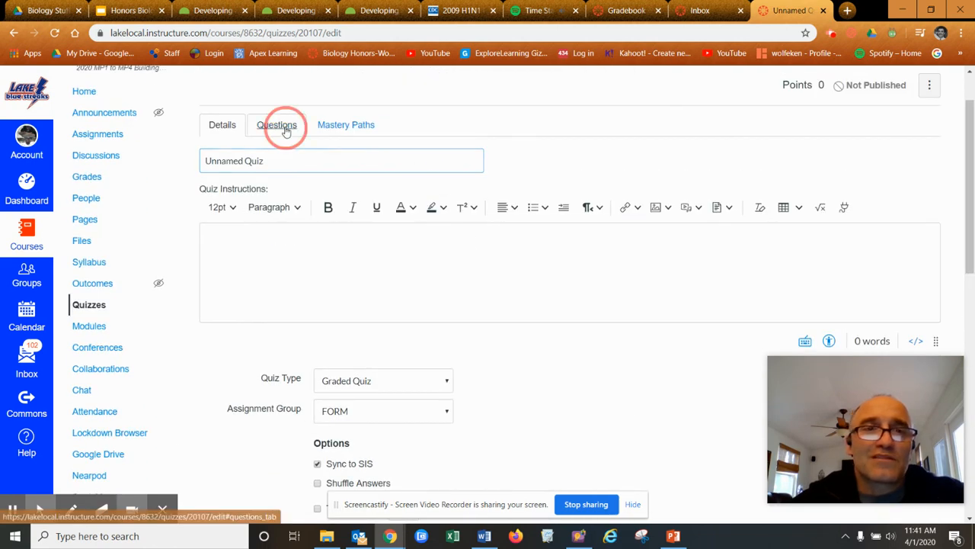
click(276, 124)
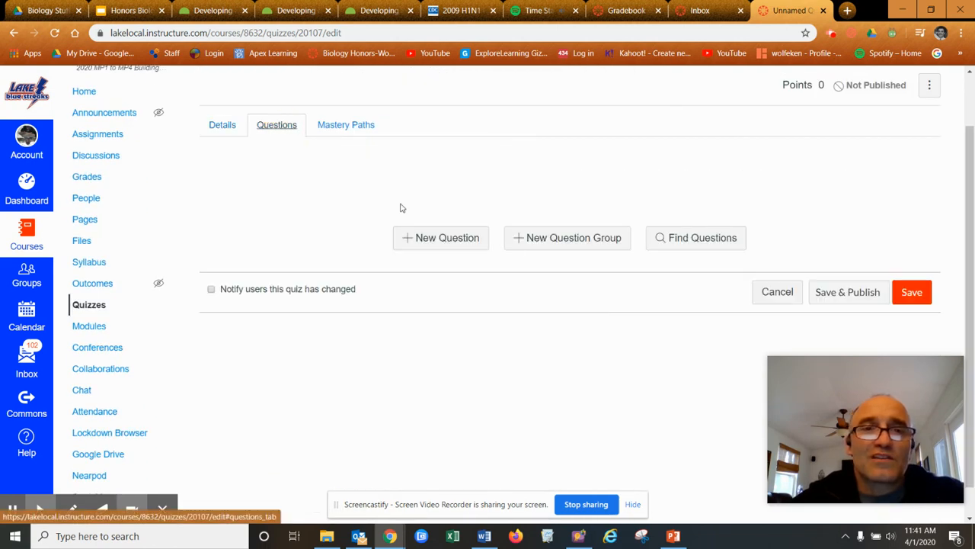
click(416, 245)
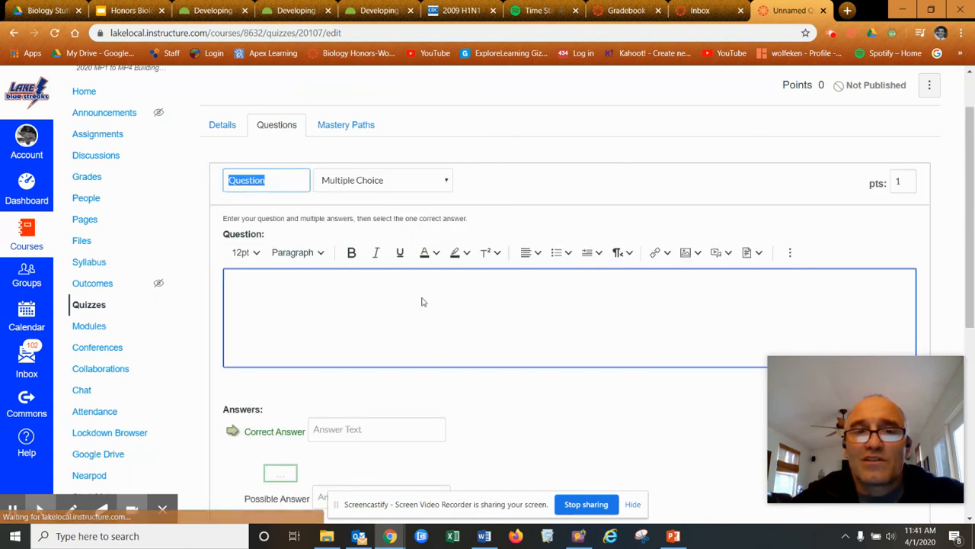
click(449, 183)
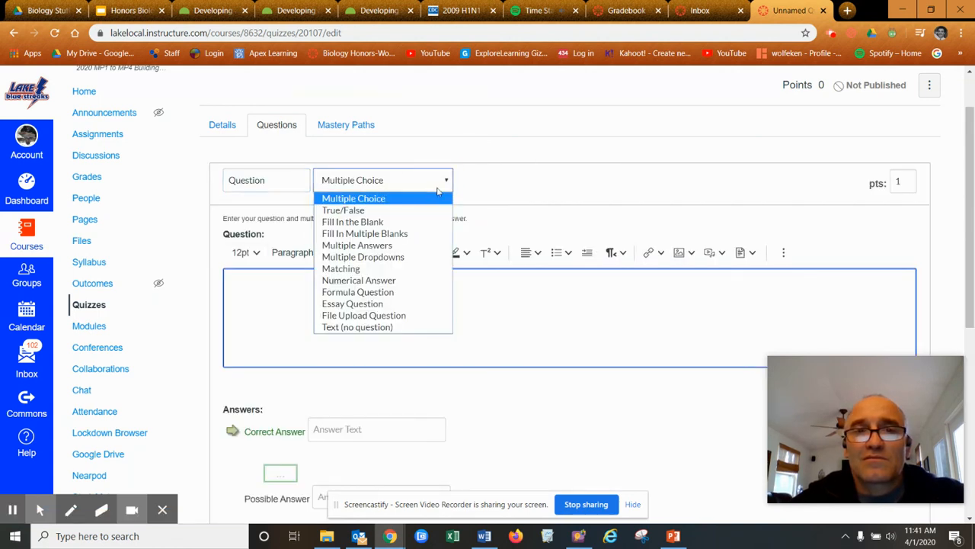
click(553, 140)
scroll(388, 334, down, 5)
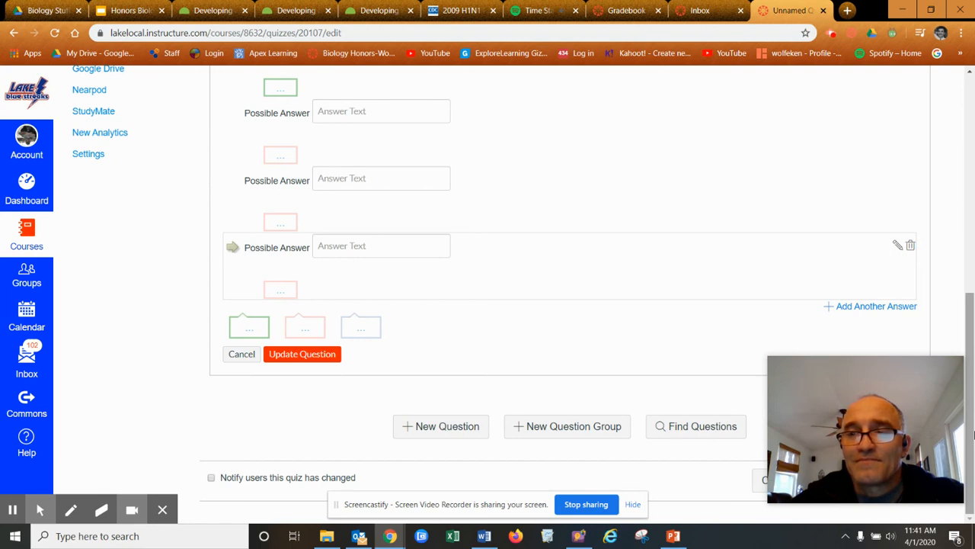
drag(973, 435, 971, 191)
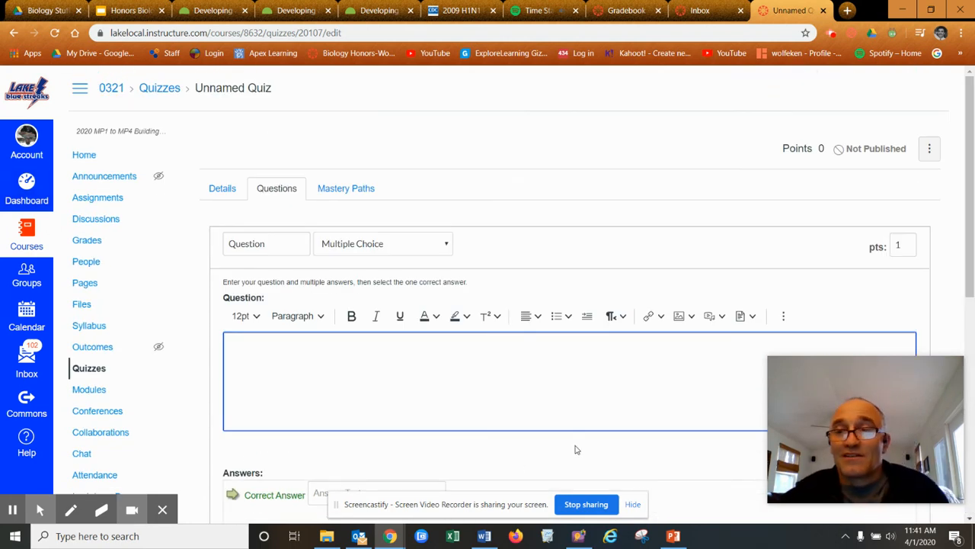